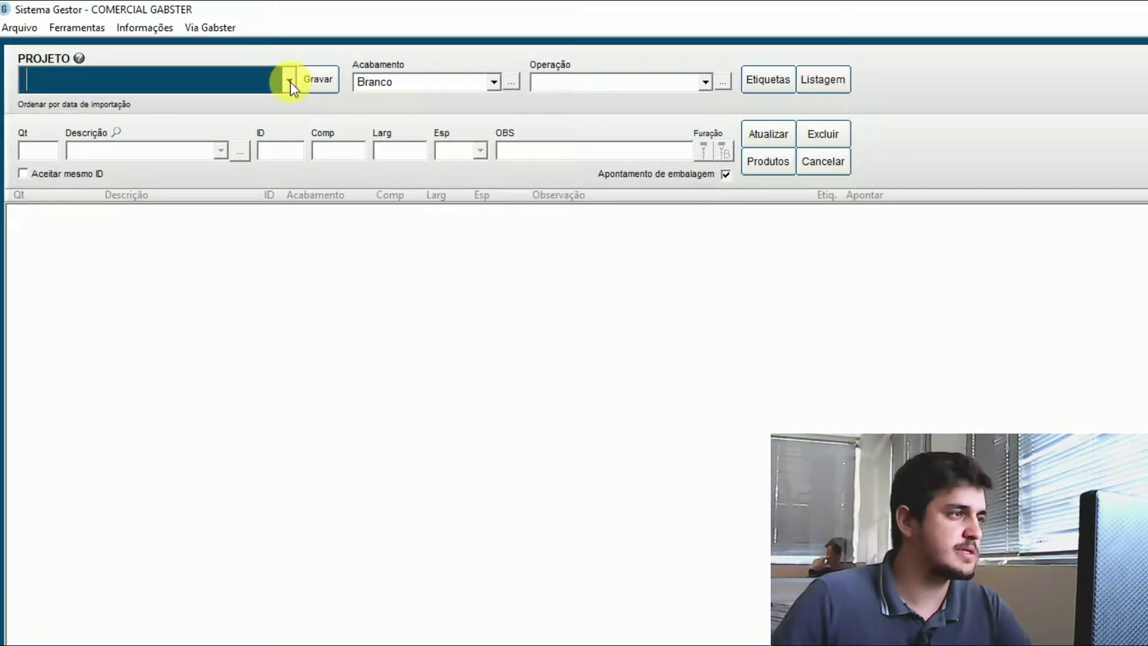
Load the project 52672-Escritório and filter its items by the Seccionadora operation.
click(289, 81)
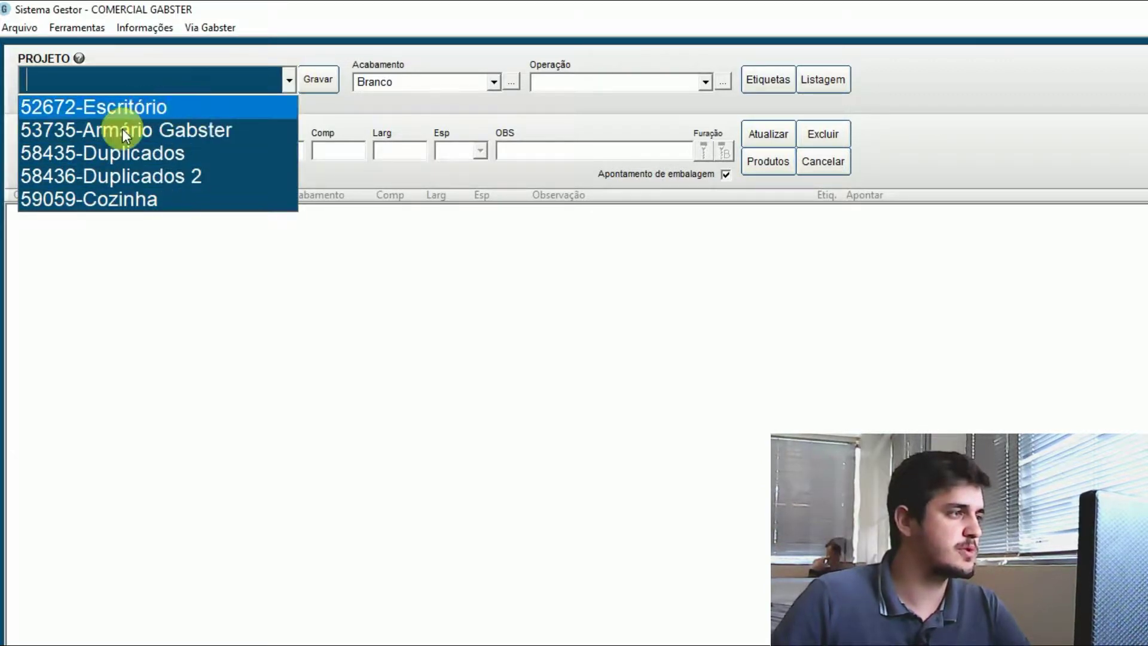
click(136, 108)
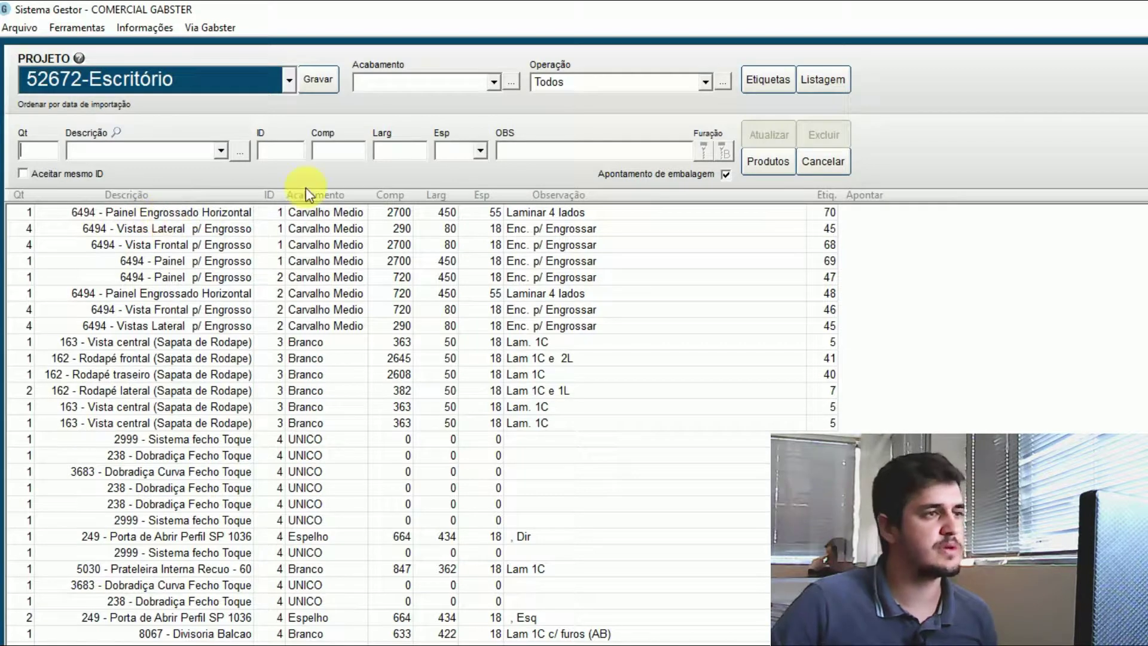
click(709, 81)
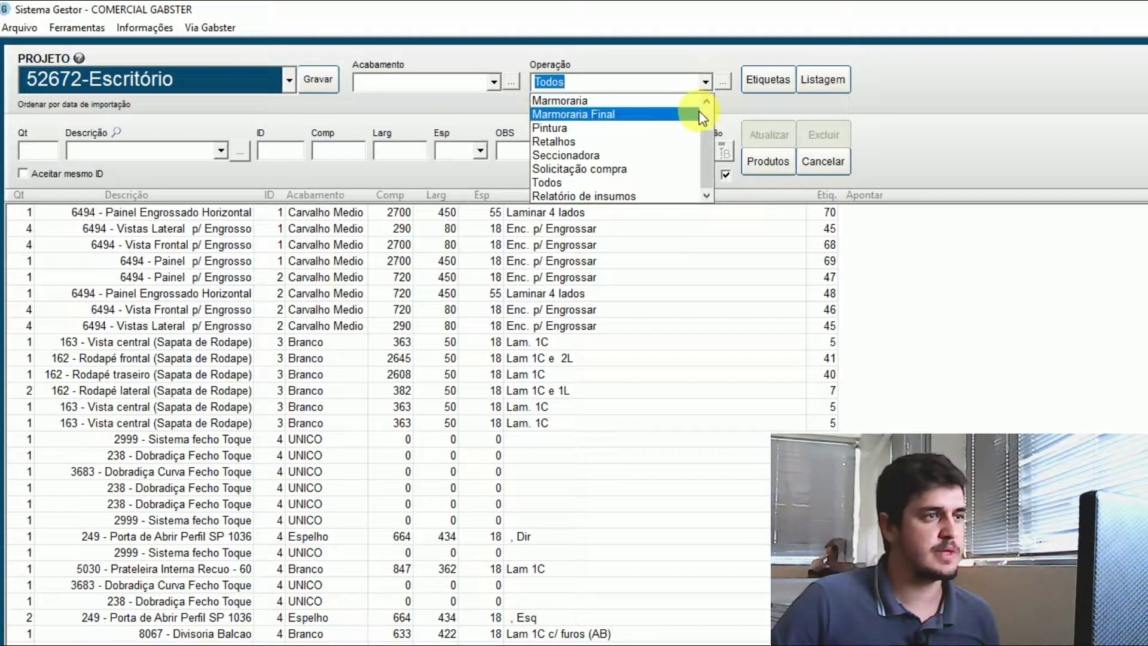
click(708, 113)
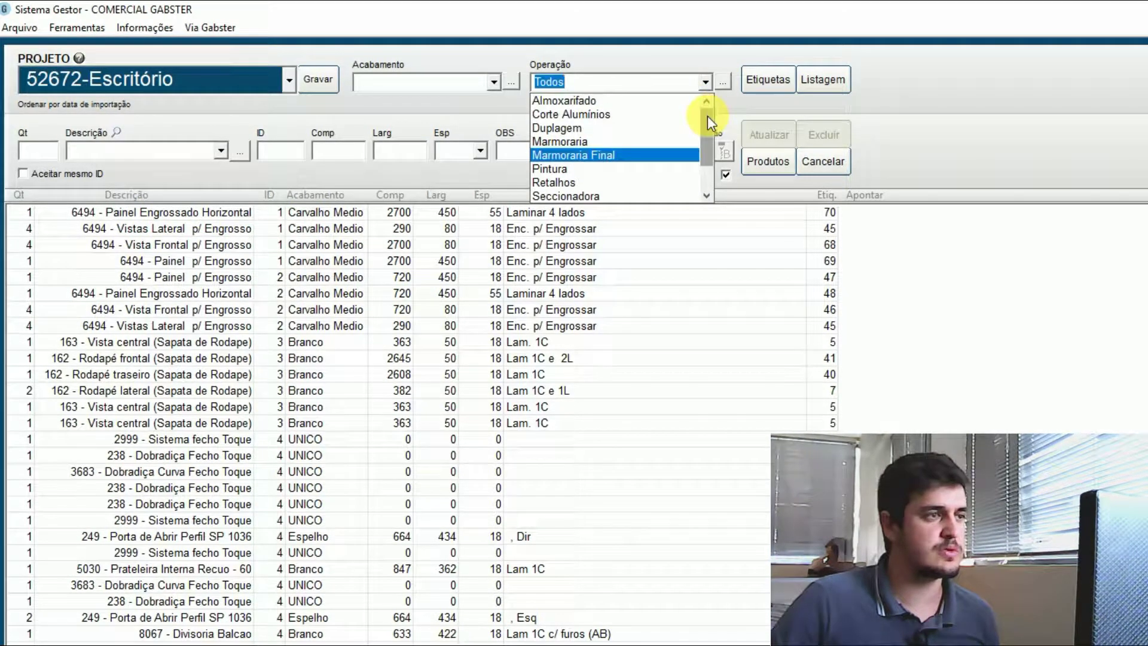
click(641, 195)
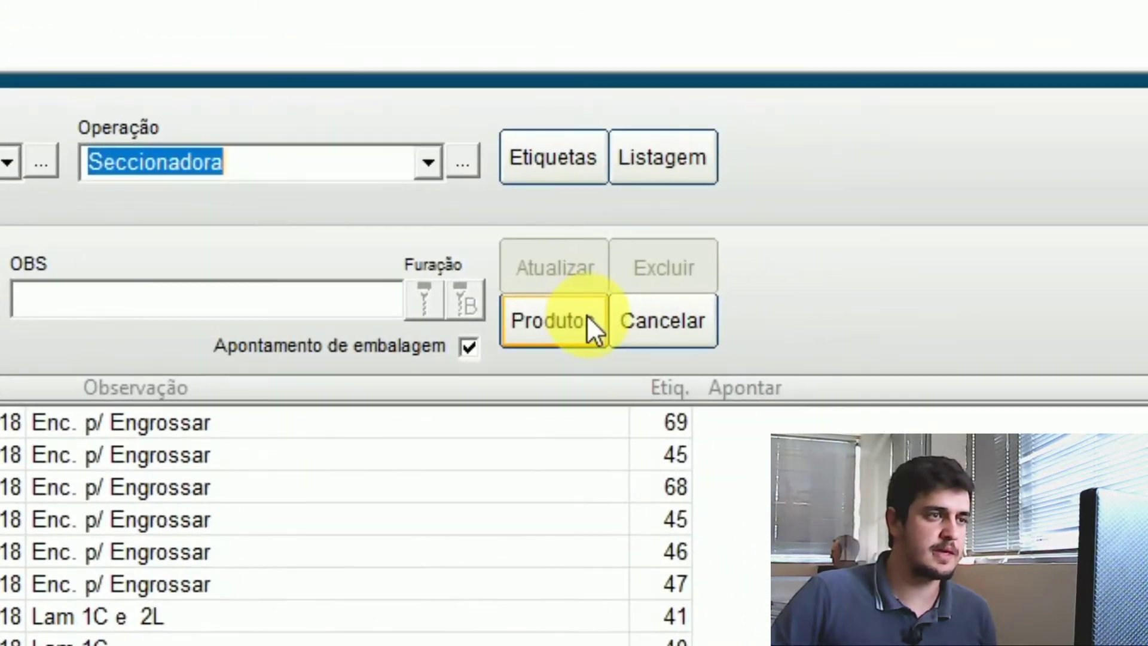
Open the product structures and load reference 6494, PAINEL ENGROSSADO HORIZONTAL 55MM.
click(732, 252)
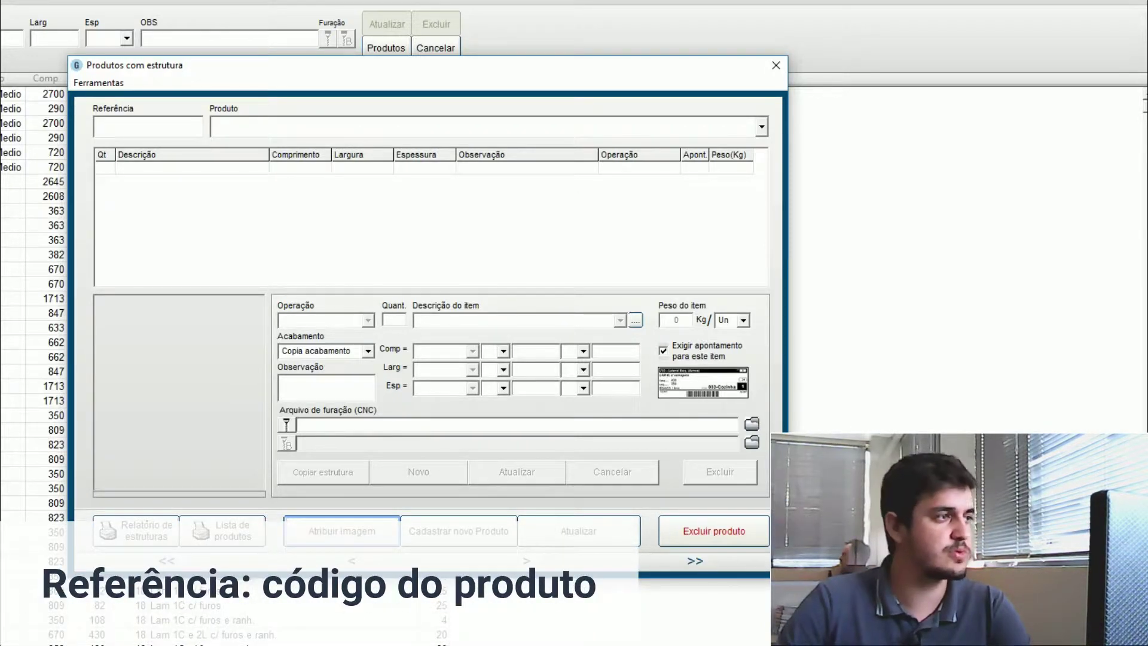
click(134, 122)
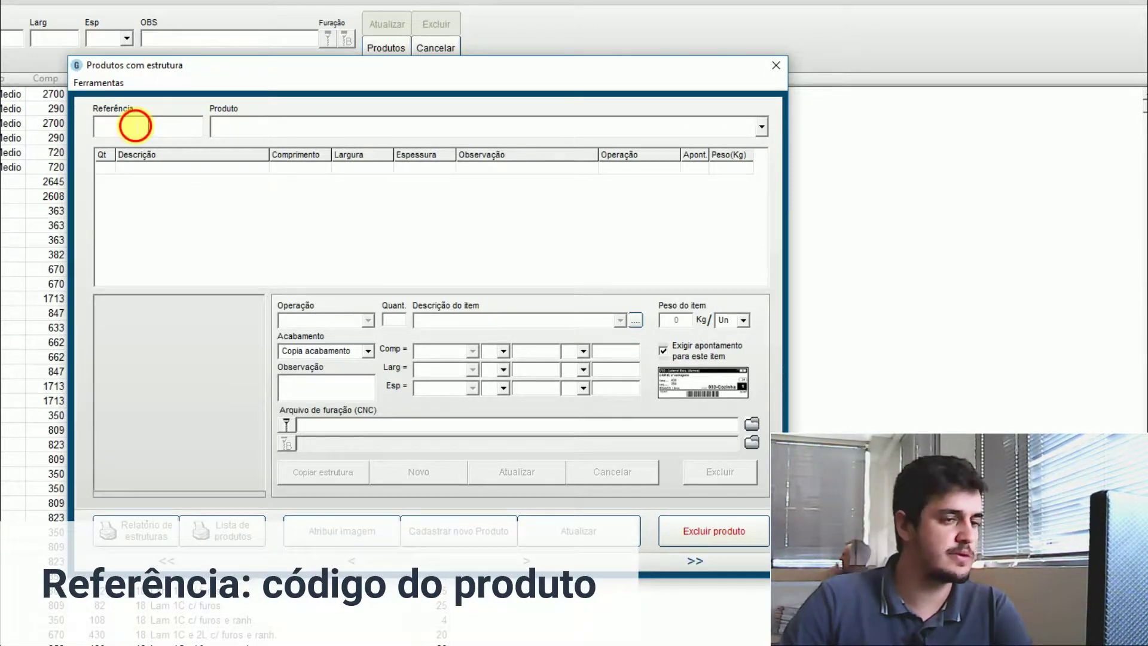
text(6494)
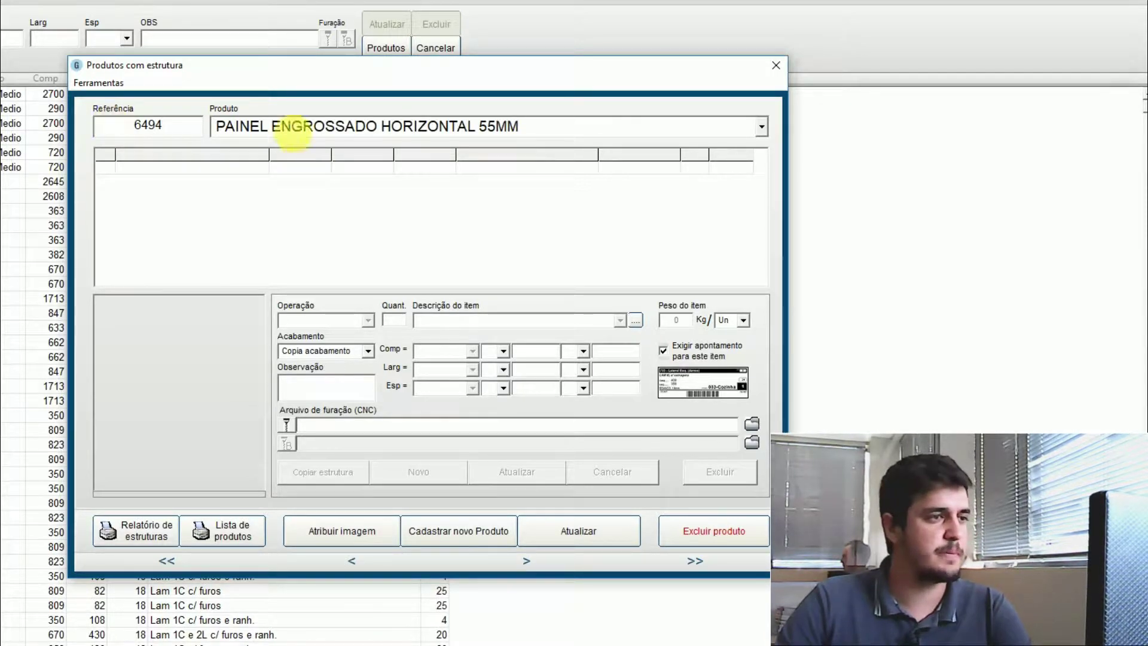
click(761, 128)
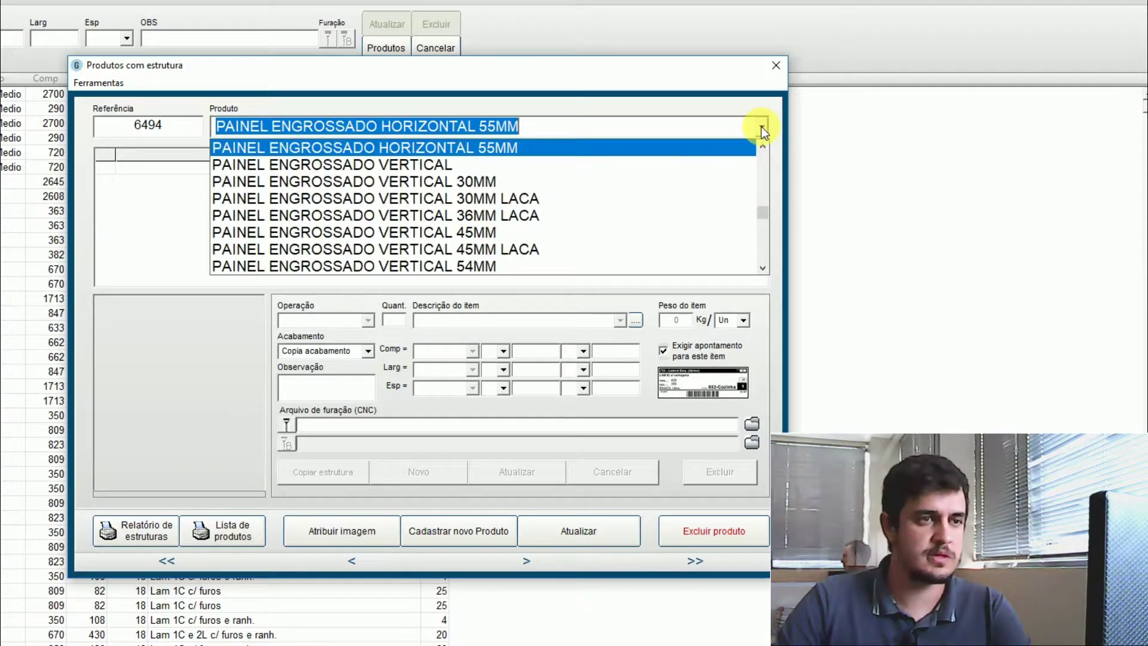
click(514, 148)
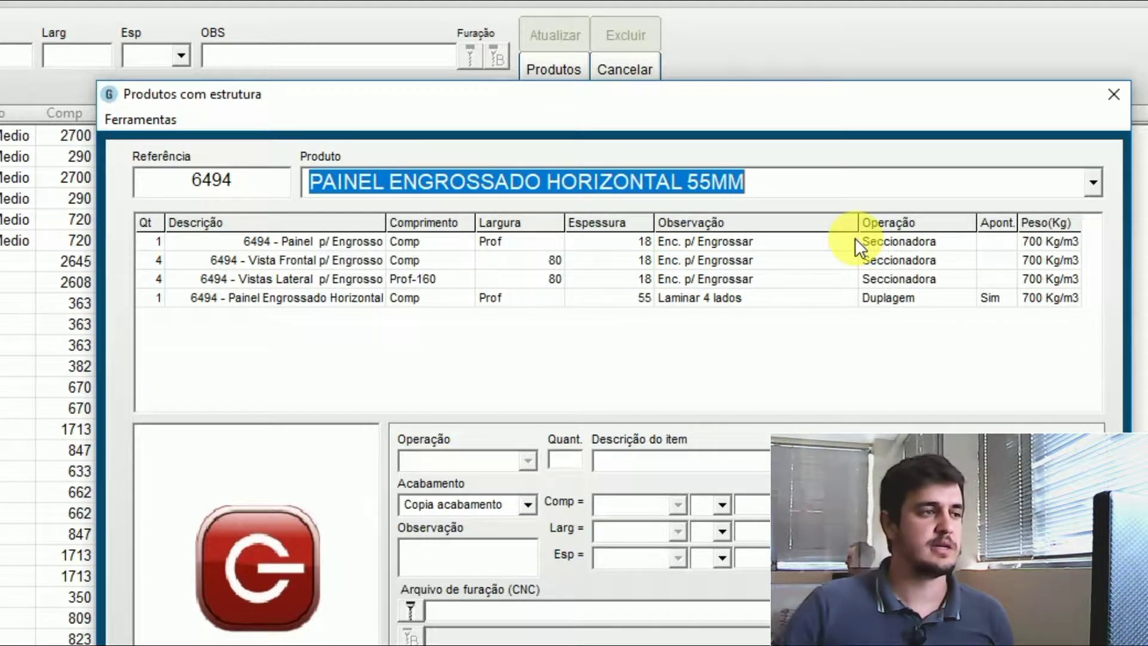
Examine the quantity, length and thickness of the Painel Engrossado Horizontal item in the structure.
click(140, 299)
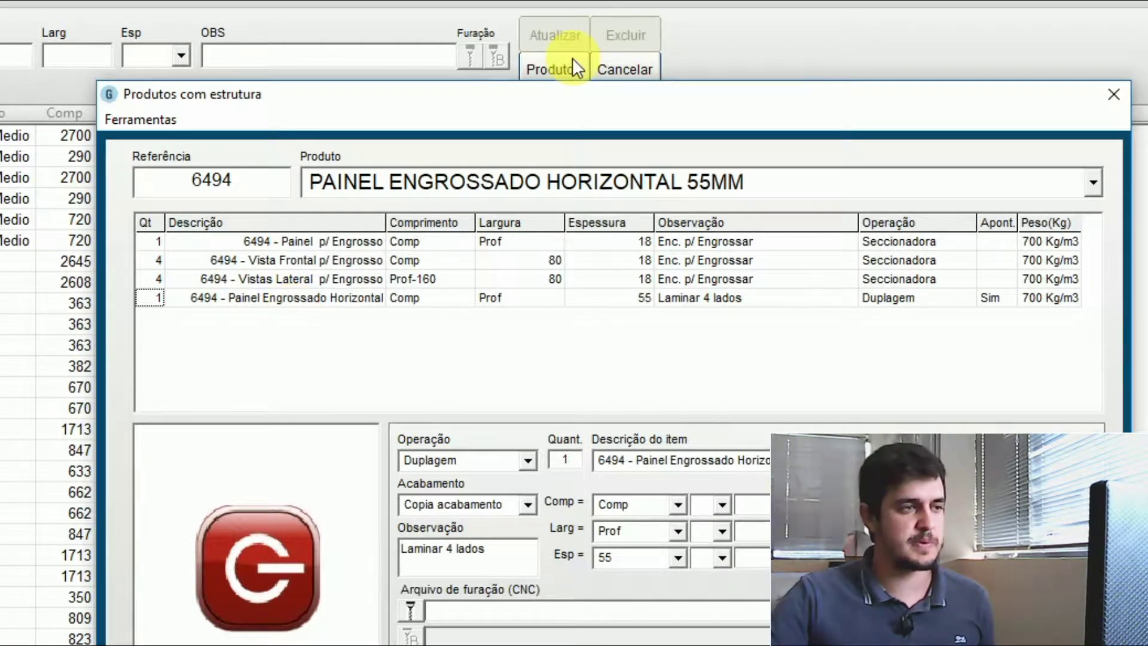
click(416, 298)
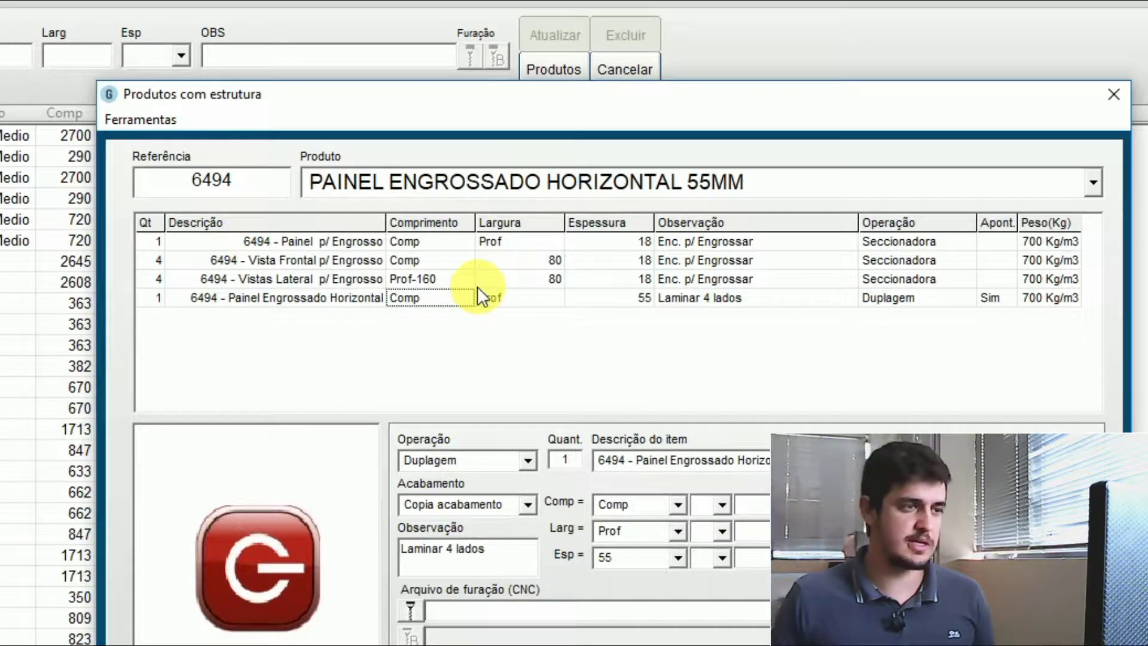
click(584, 300)
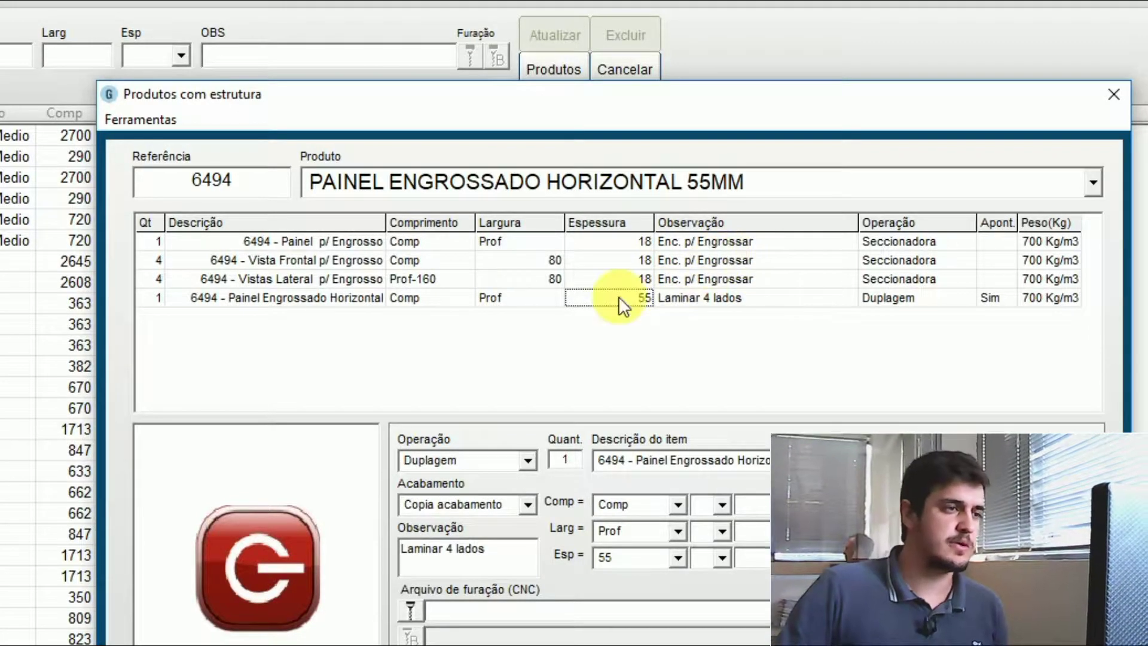
Select the Painel p/ Engrosso item for editing and review its available operations, keeping Seccionadora.
click(185, 242)
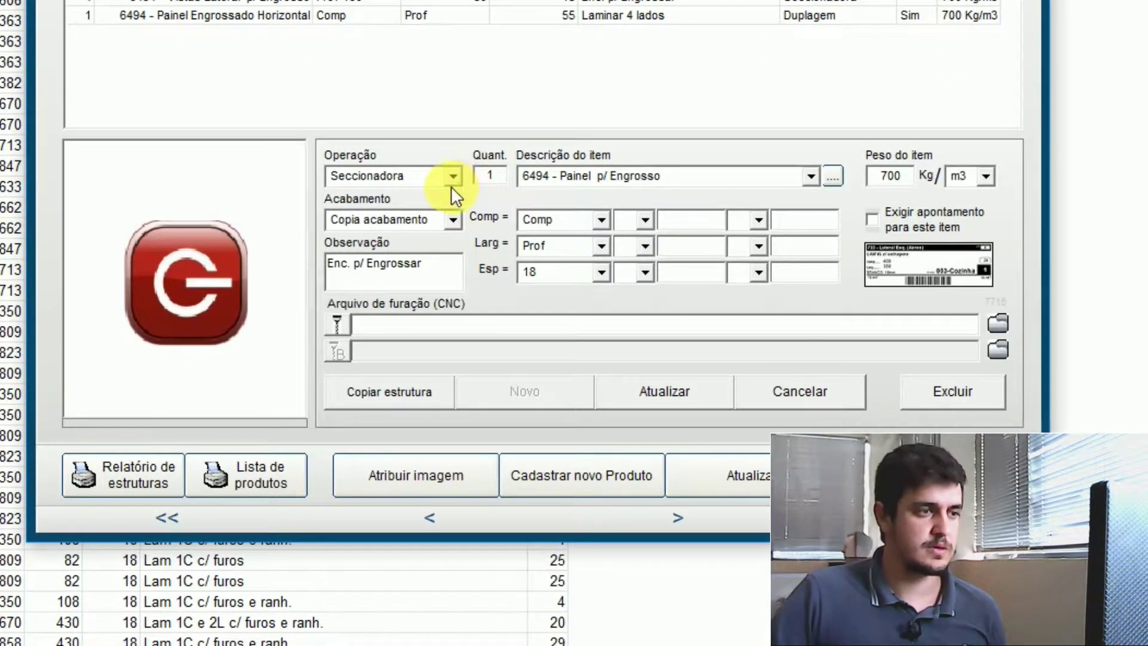
click(453, 177)
click(453, 200)
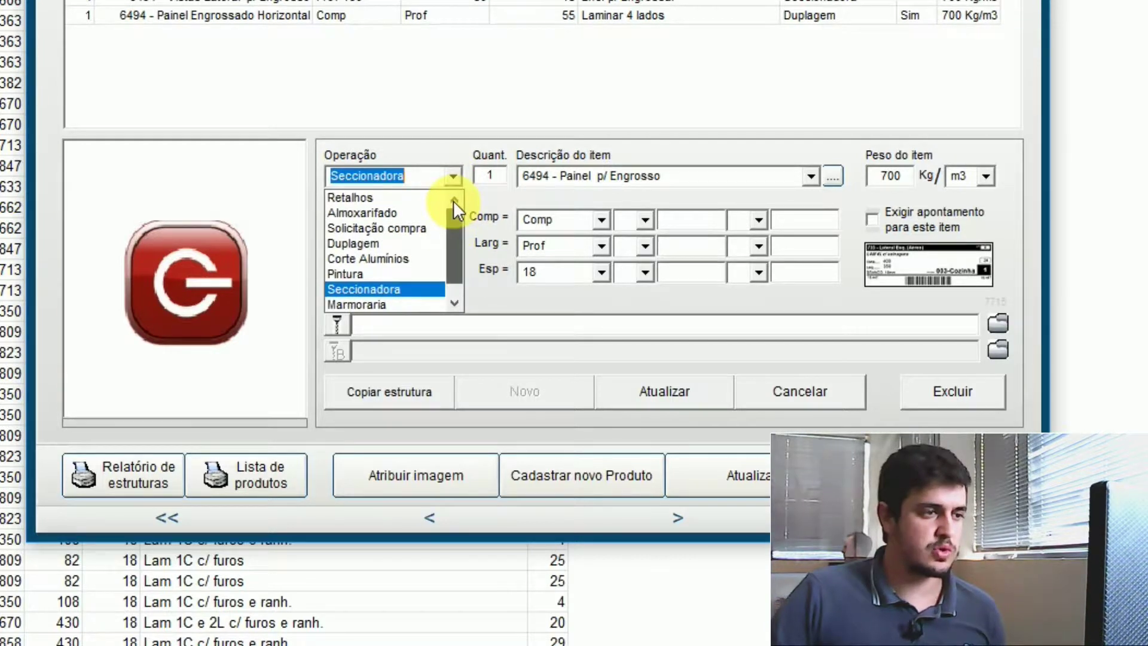
drag(454, 223, 455, 246)
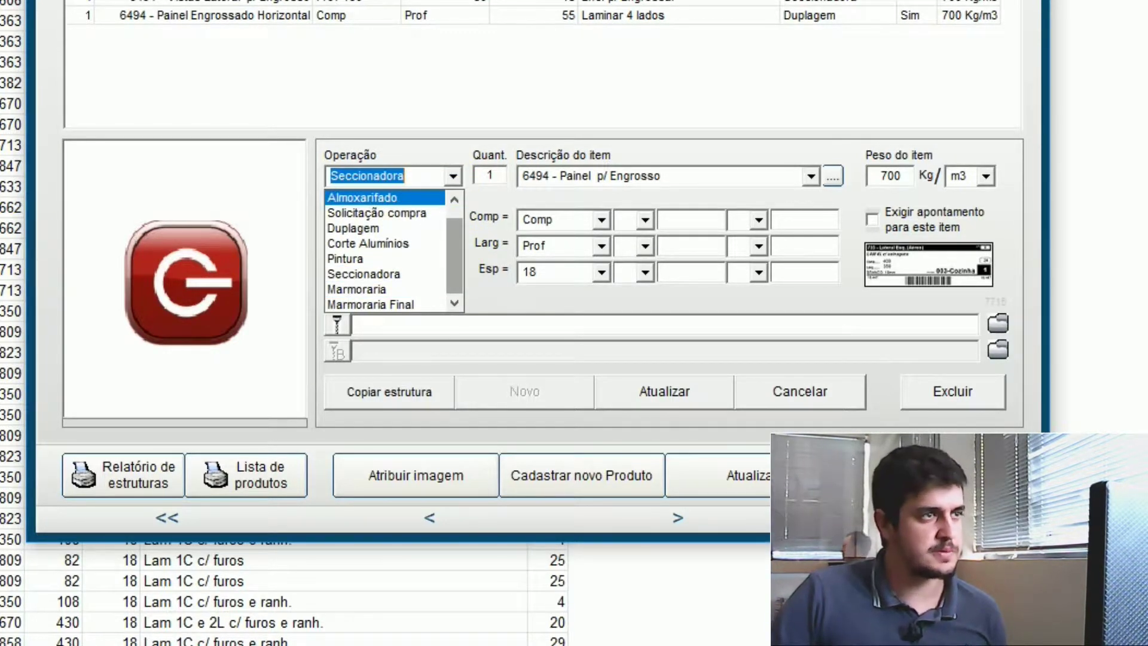
click(455, 201)
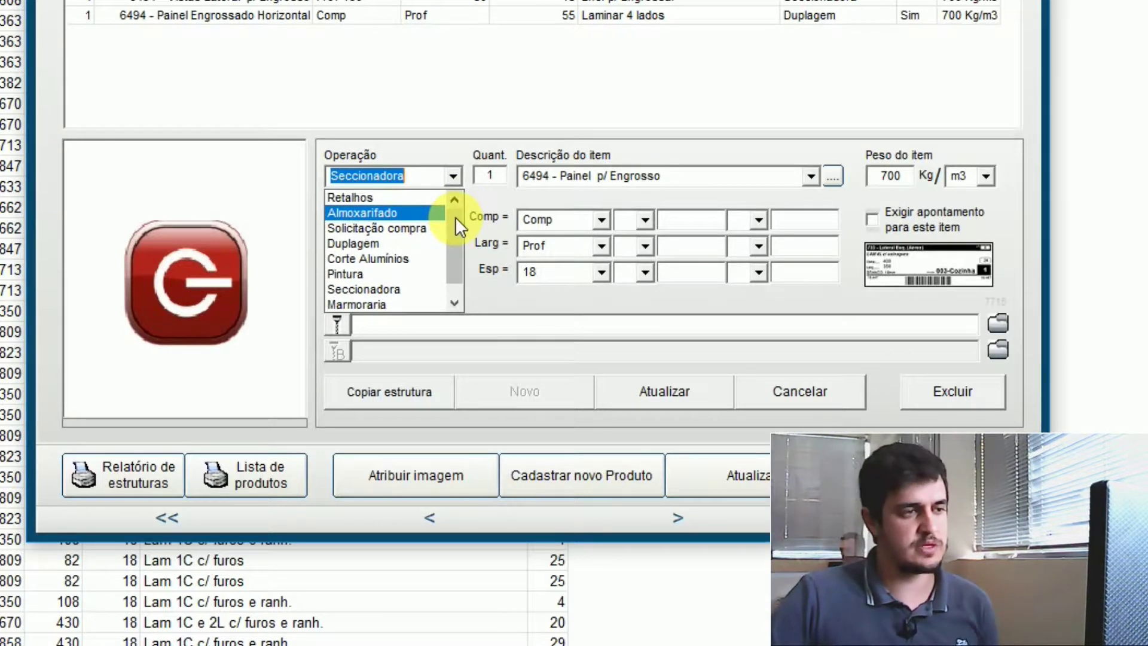
click(469, 183)
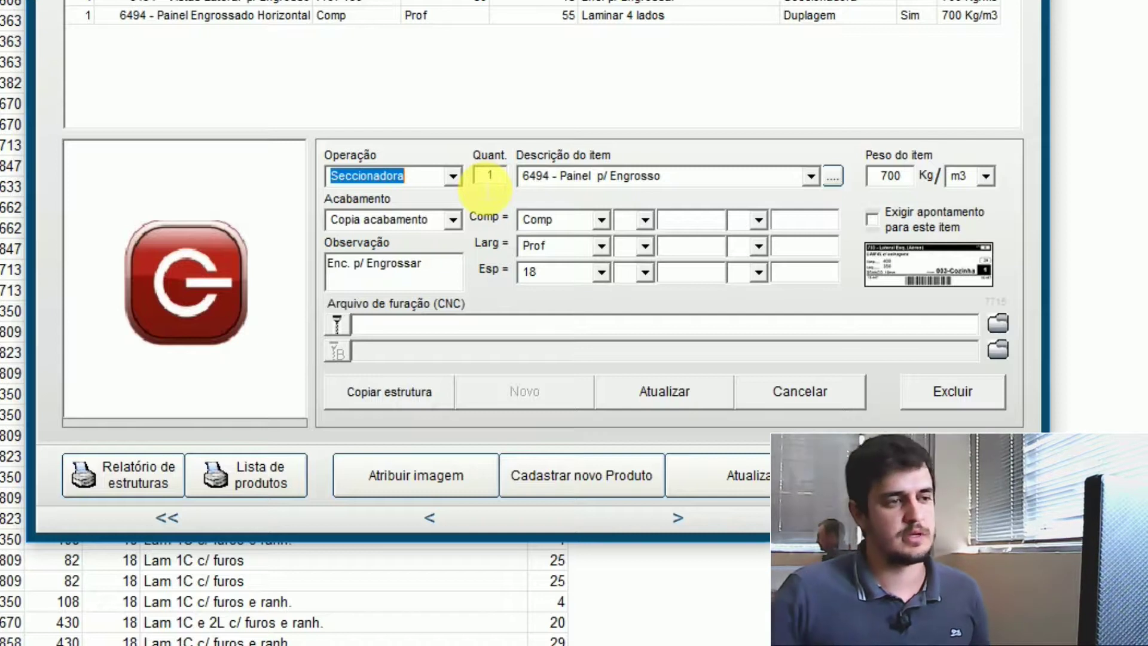
Change the item's description to "6494 - Painel p/ Engrosso 55mm".
click(699, 175)
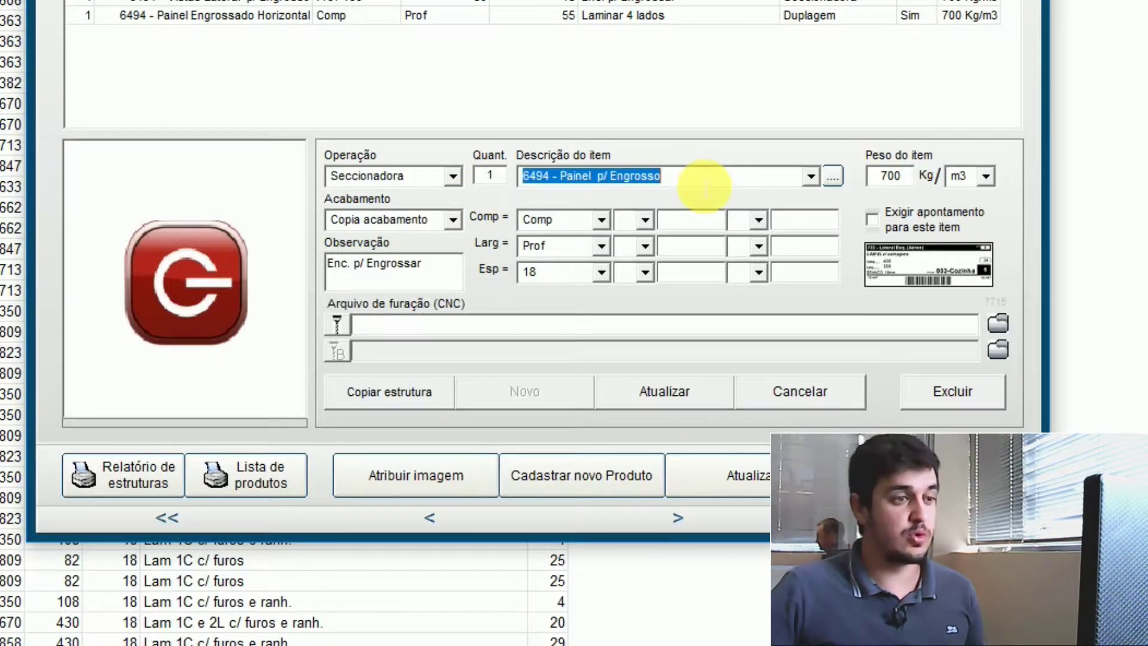
click(705, 182)
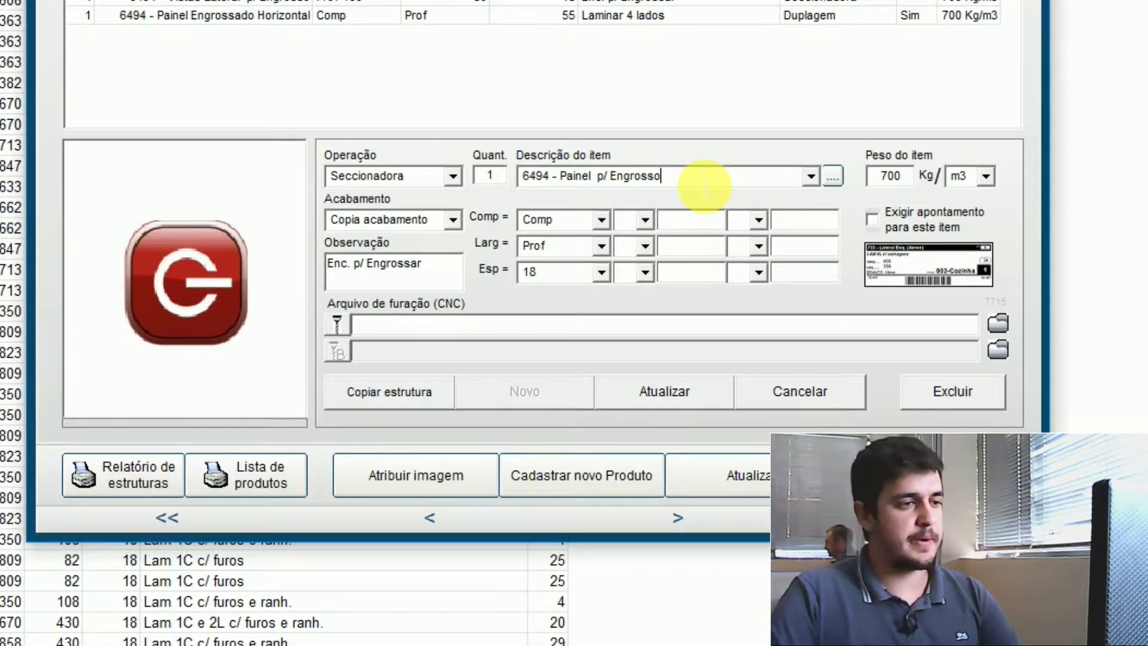
text(55mm)
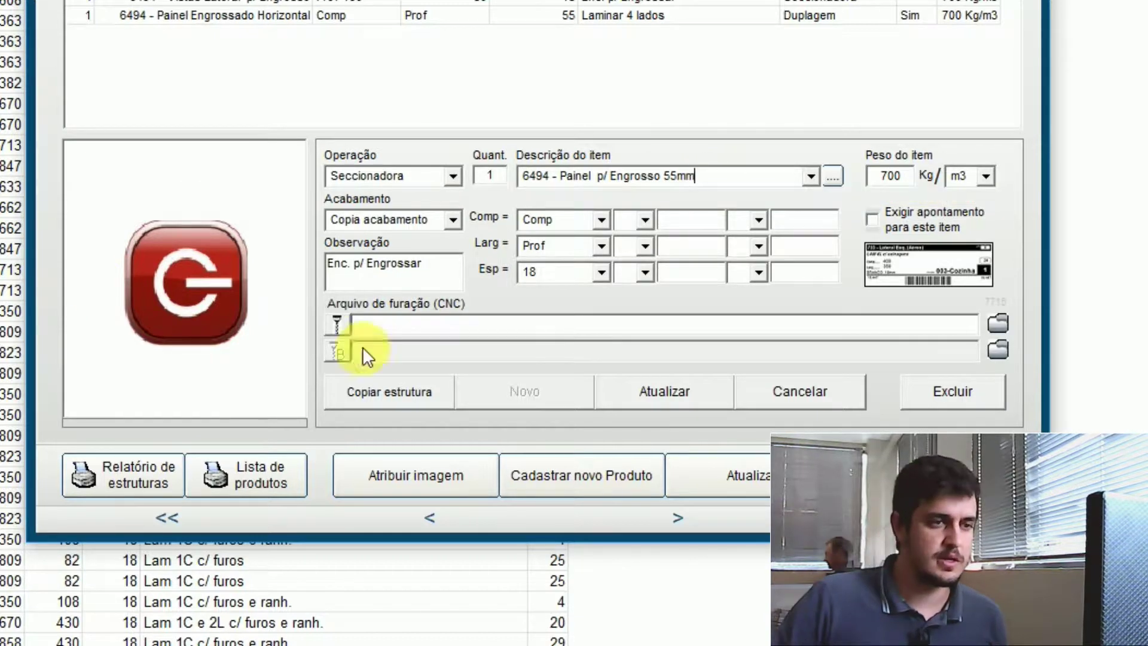
Review the item's weight and the available finishes, keeping Copia acabamento.
click(884, 177)
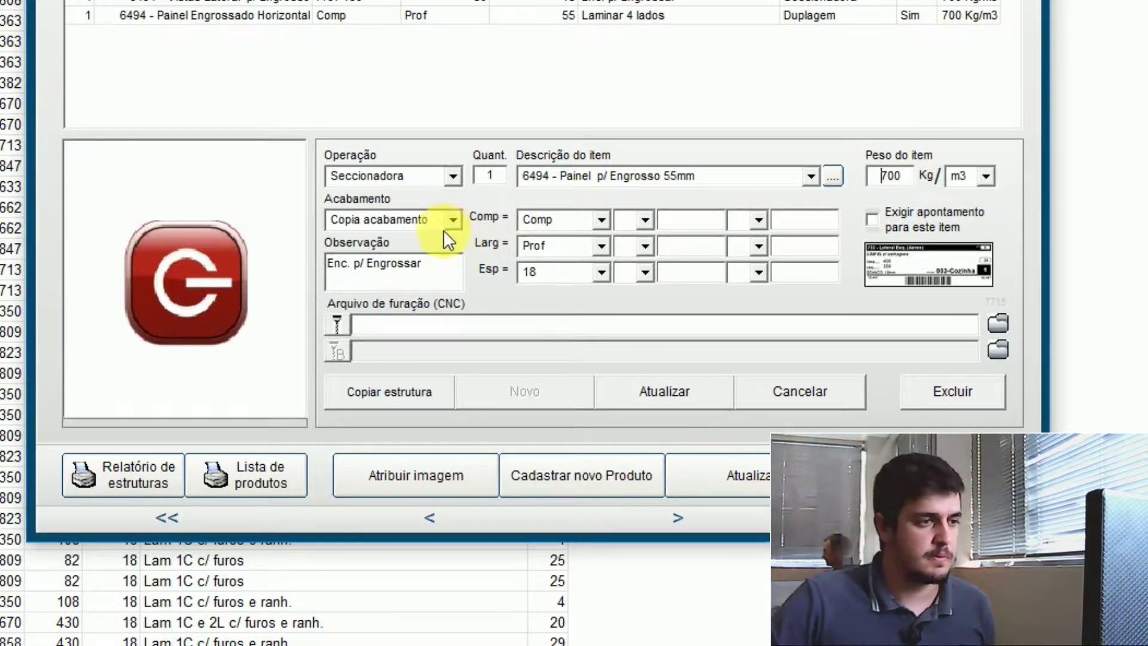
mouse_move(450, 217)
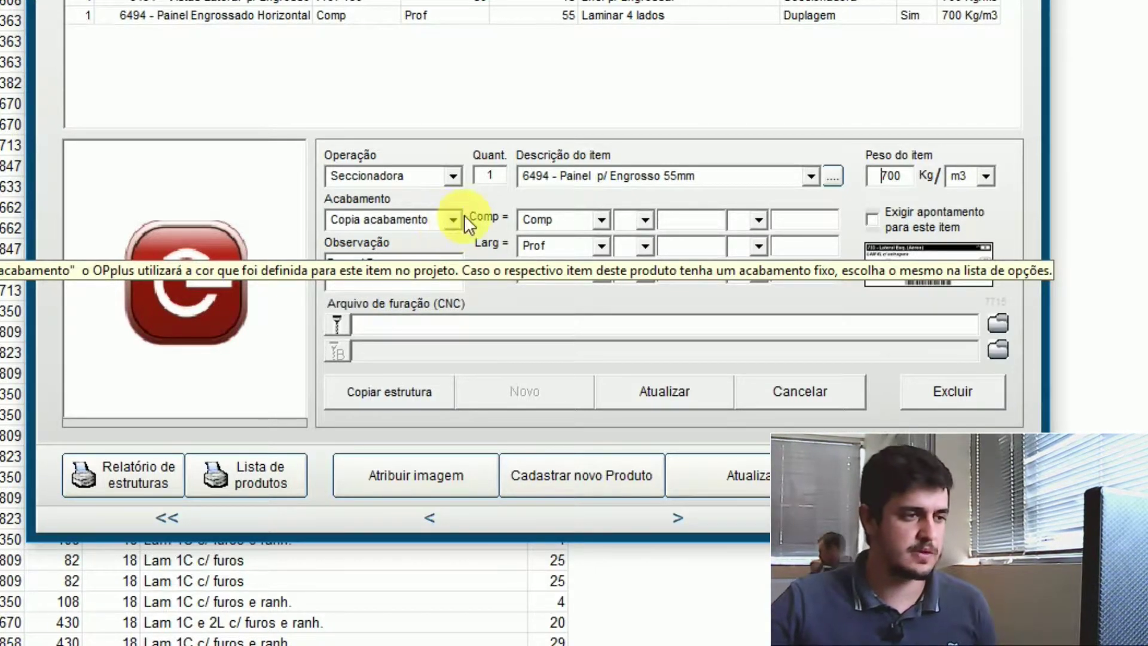
click(455, 218)
click(454, 219)
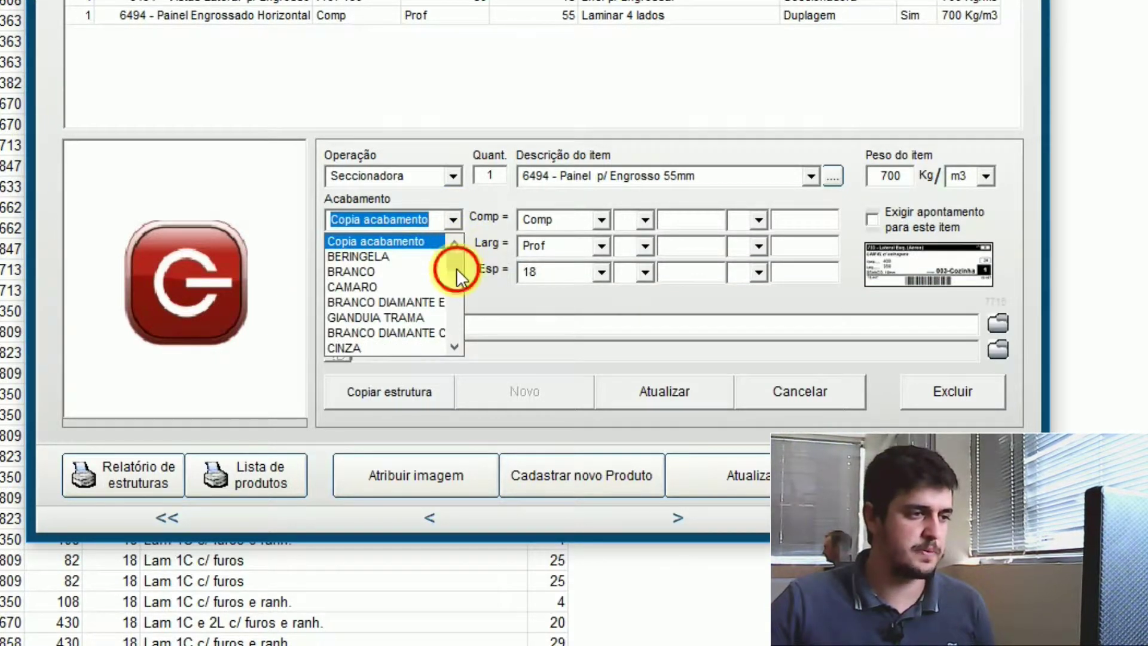
drag(457, 268, 440, 314)
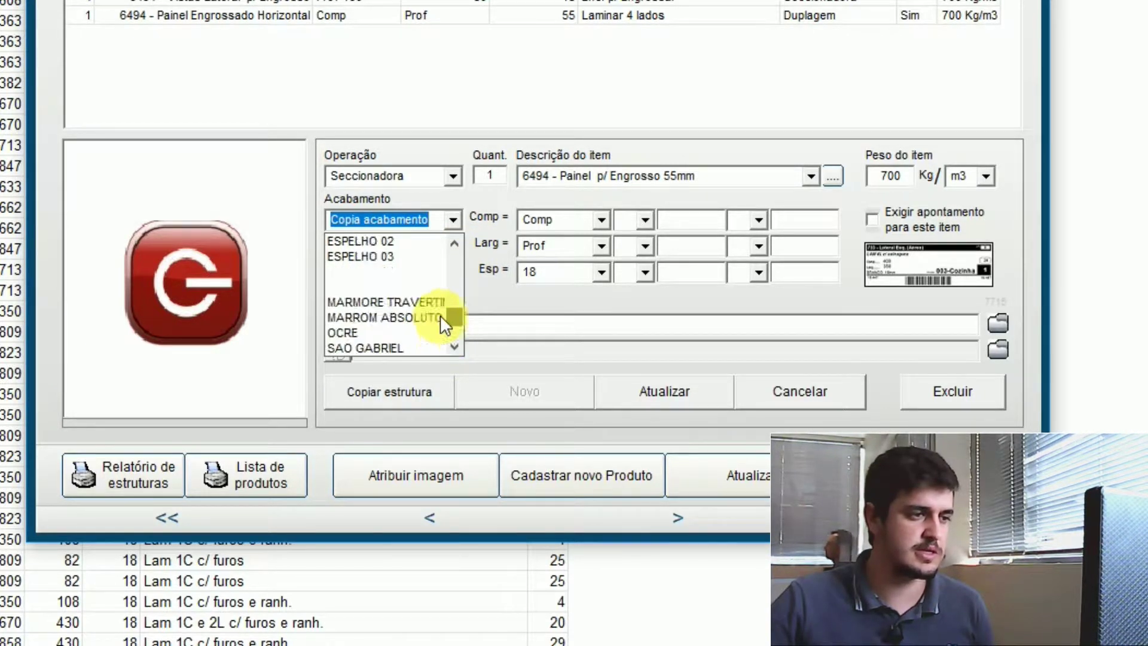
key(Escape)
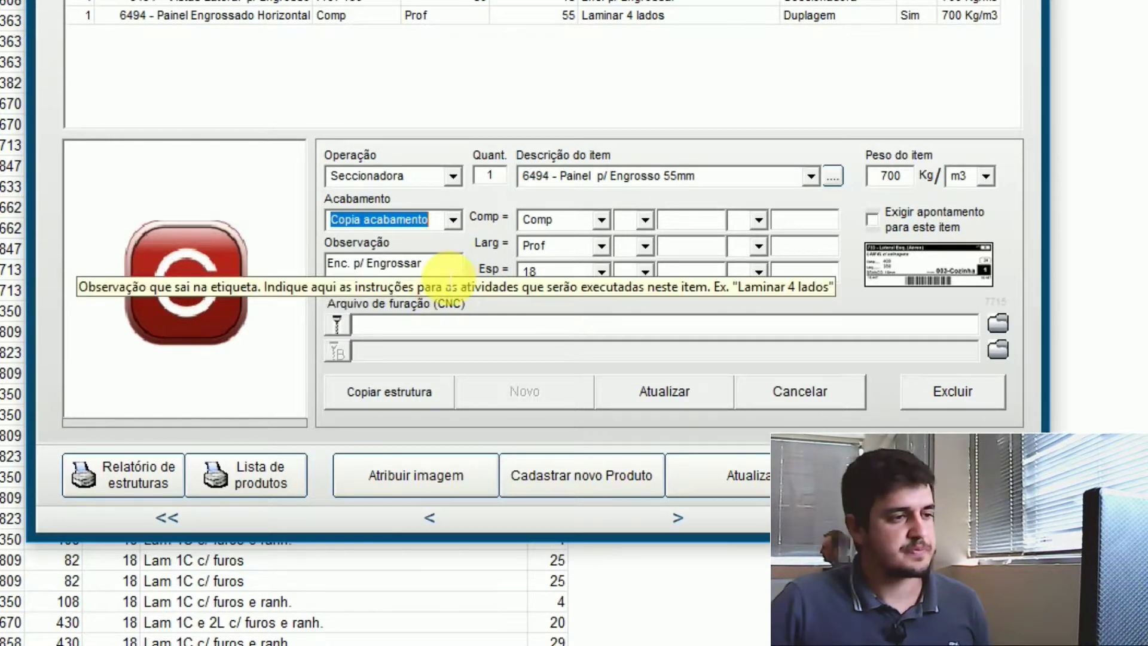
Change the item's label observation to "Enc. p/ duplagem e refilo".
click(443, 266)
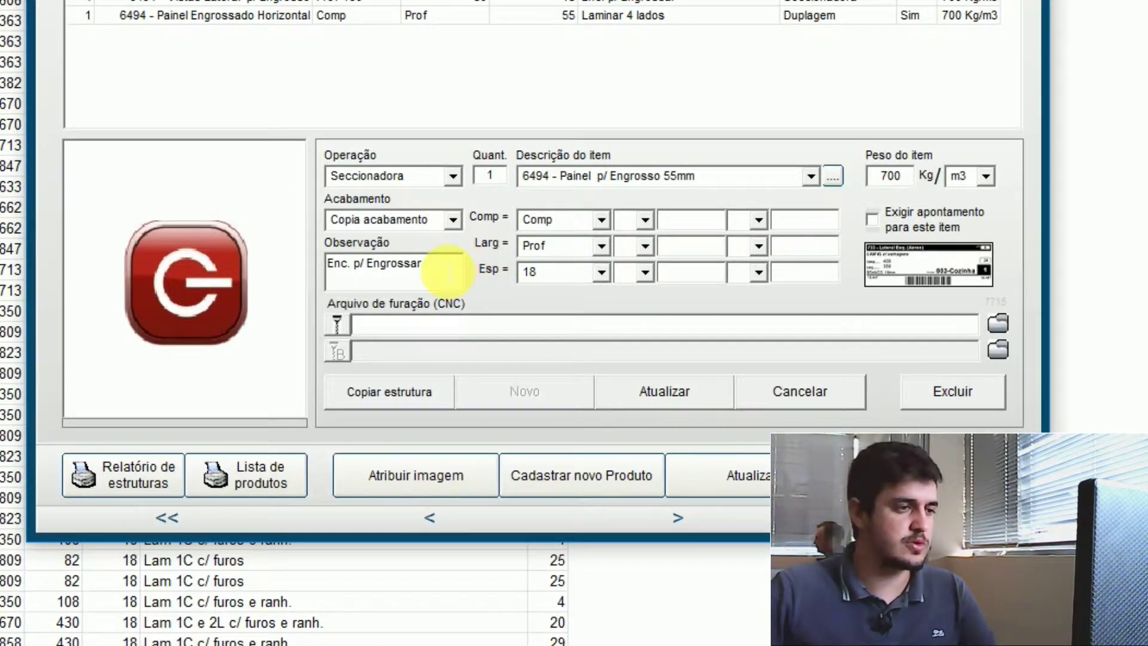
drag(426, 265, 356, 281)
key(Right)
key(Right)
key(Right)
key(Right)
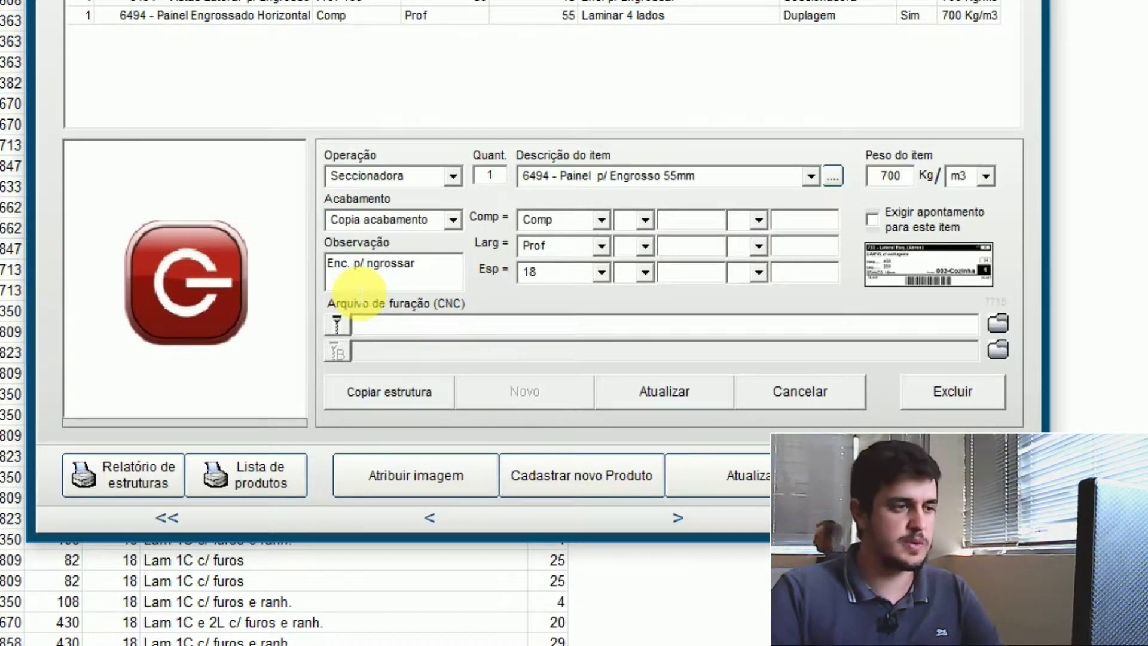
key(Delete)
key(Delete)
key(Delete)
key(Delete)
key(Delete)
key(Delete)
key(Delete)
key(Delete)
key(Delete)
text(duplagem e)
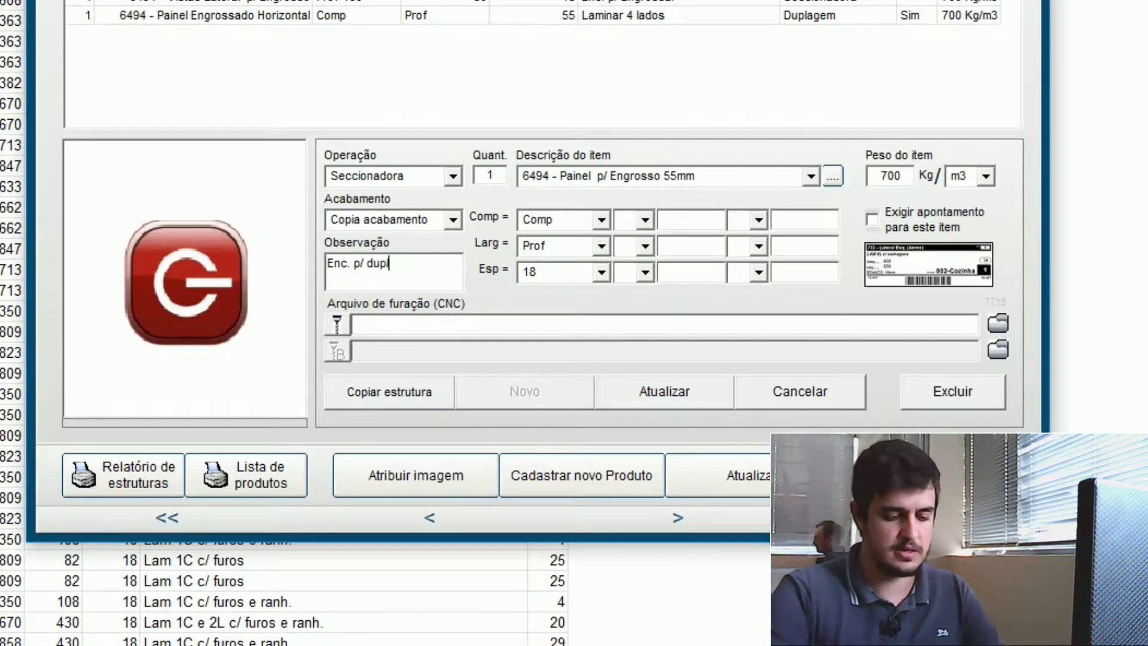
text( refilo)
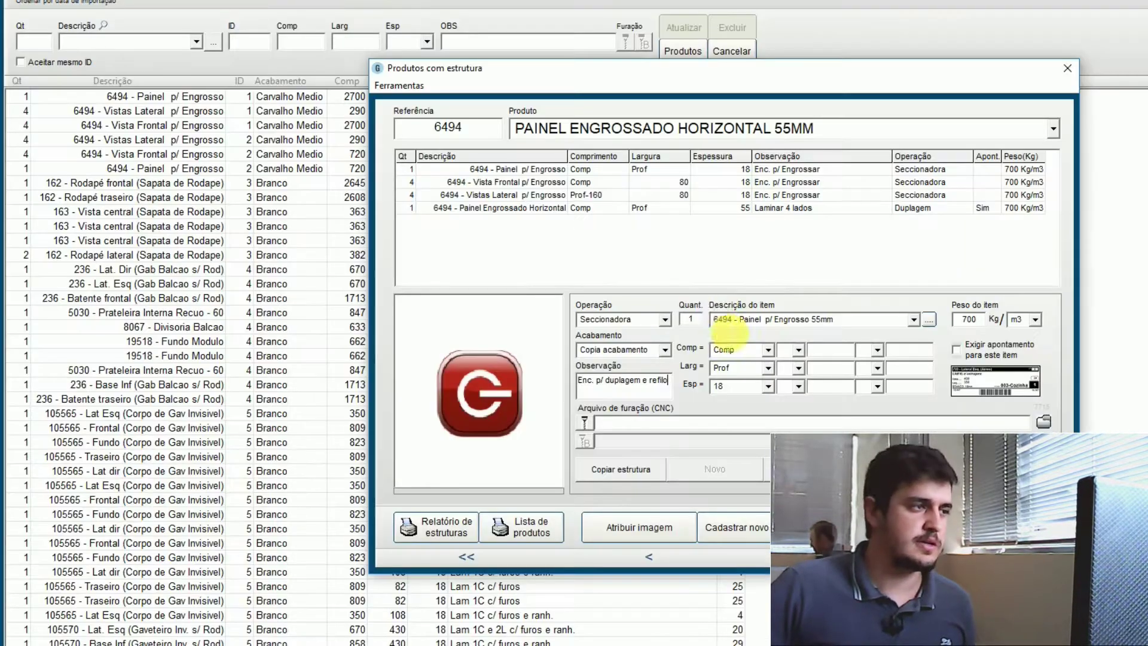
Check the project's item list behind the structure window and set the item's length formula to Comp + 20.
drag(525, 69, 783, 70)
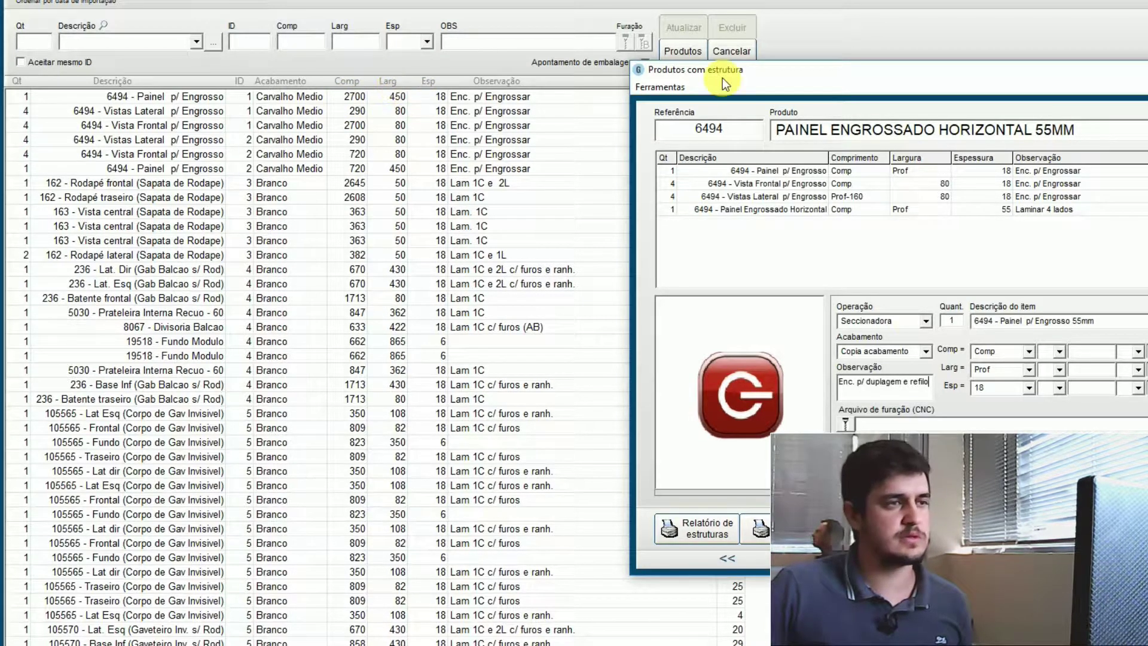
drag(729, 67, 547, 55)
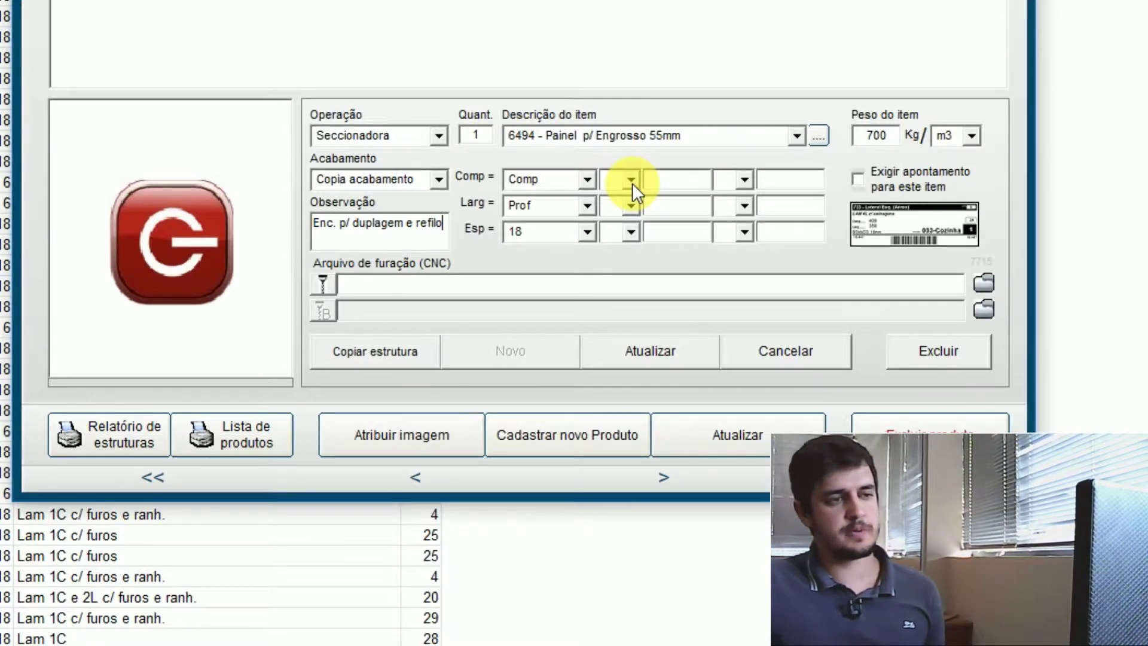
click(631, 181)
click(624, 204)
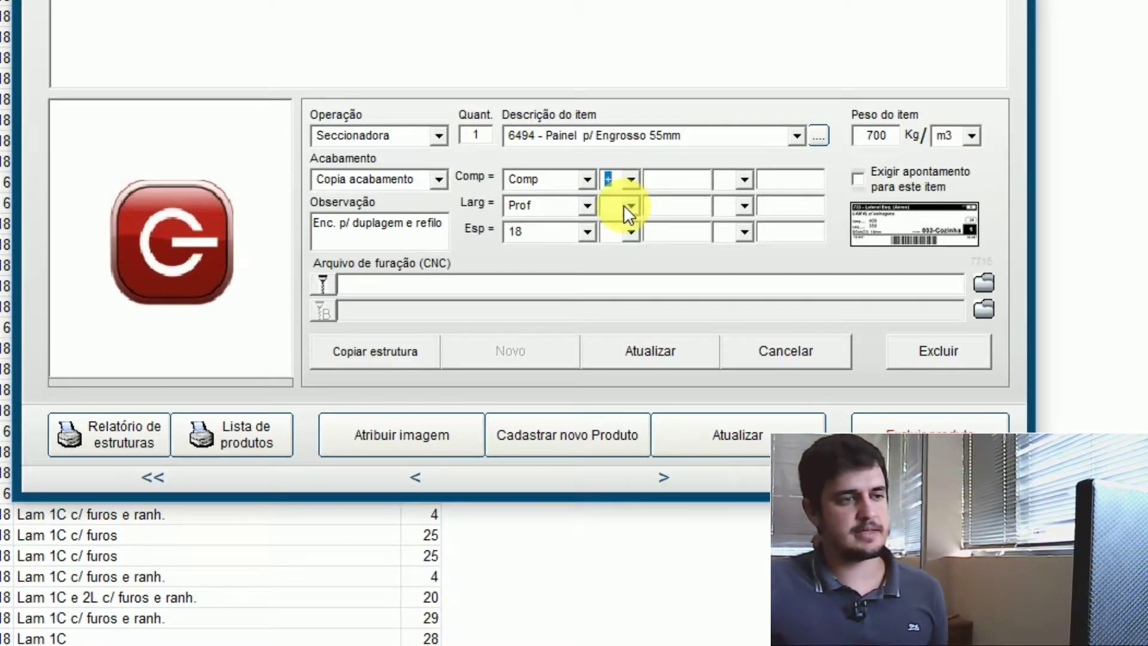
click(694, 179)
text(20)
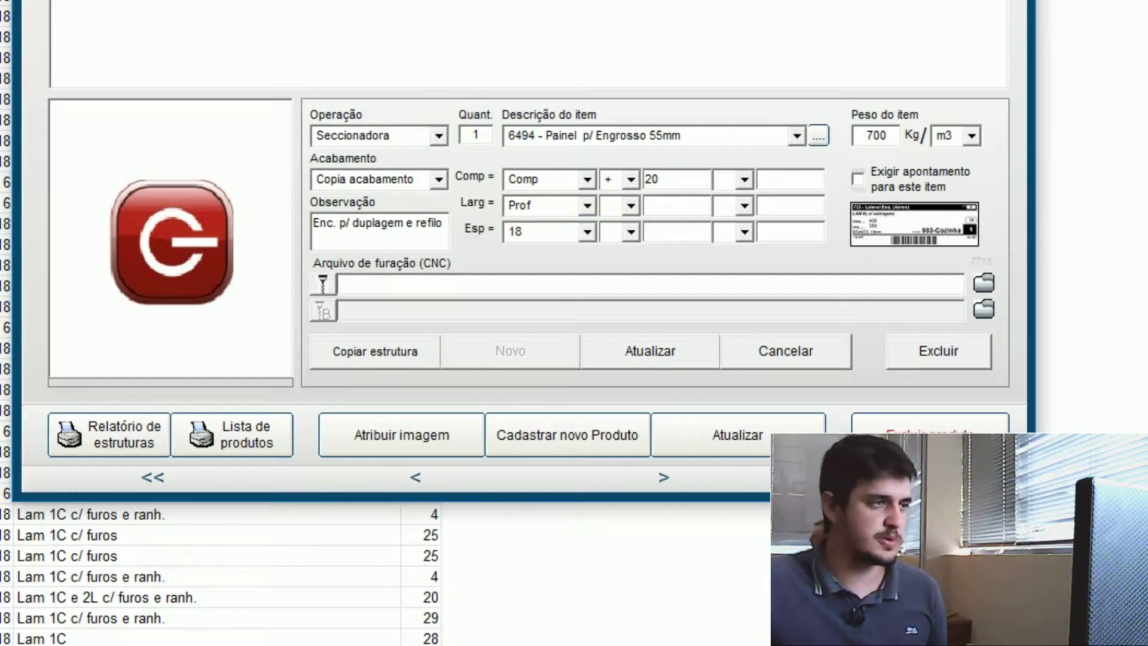
Set the width formula of the 6494 - Painel p/ Engrosso 55mm item to Prof + 20 and save the item.
click(632, 205)
click(623, 229)
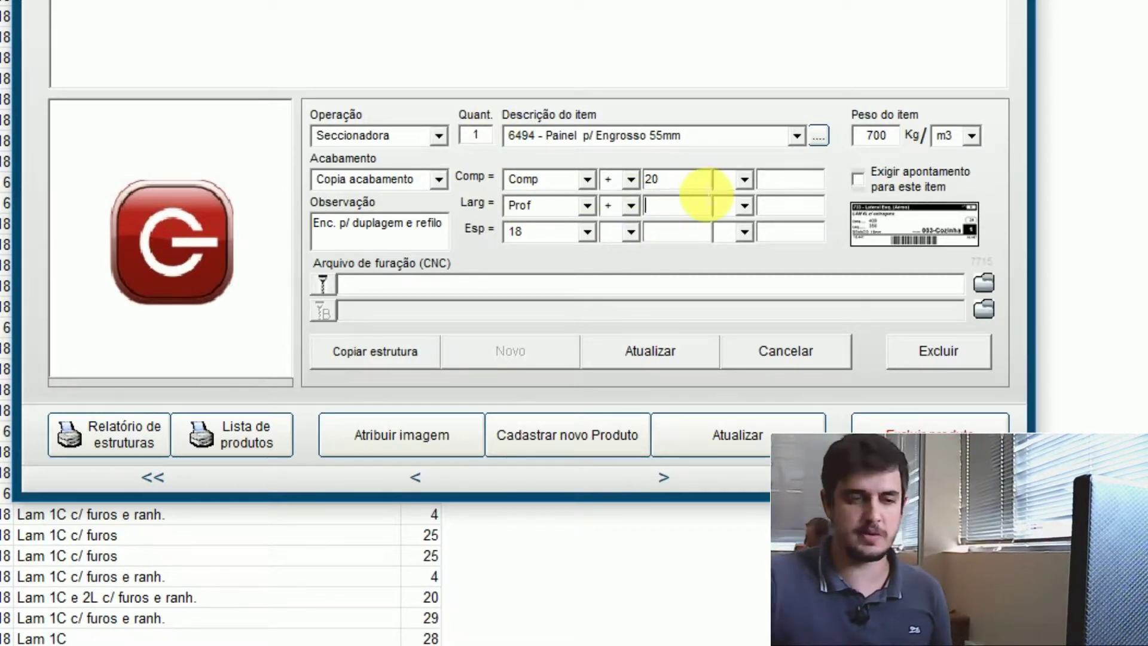
text(20)
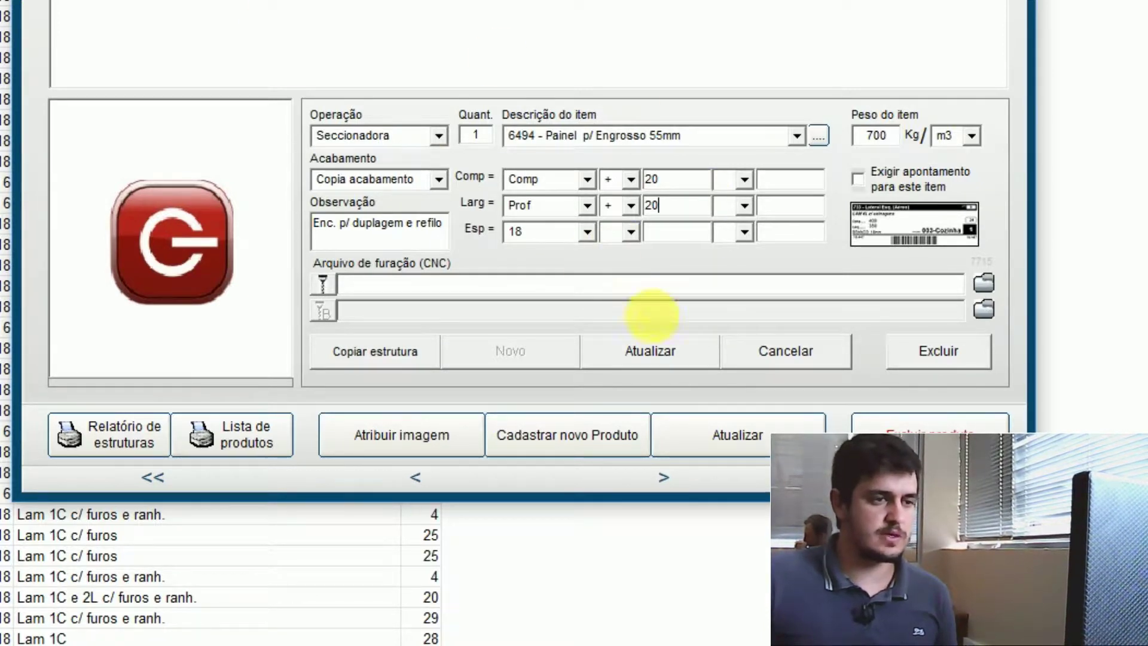
click(660, 350)
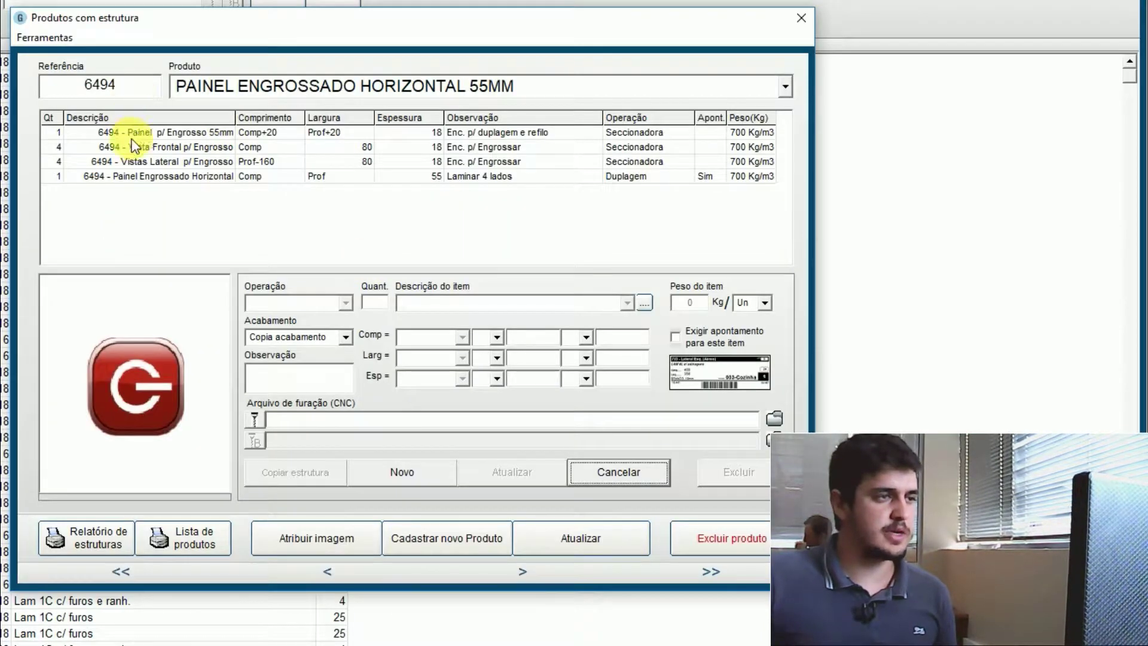
click(53, 134)
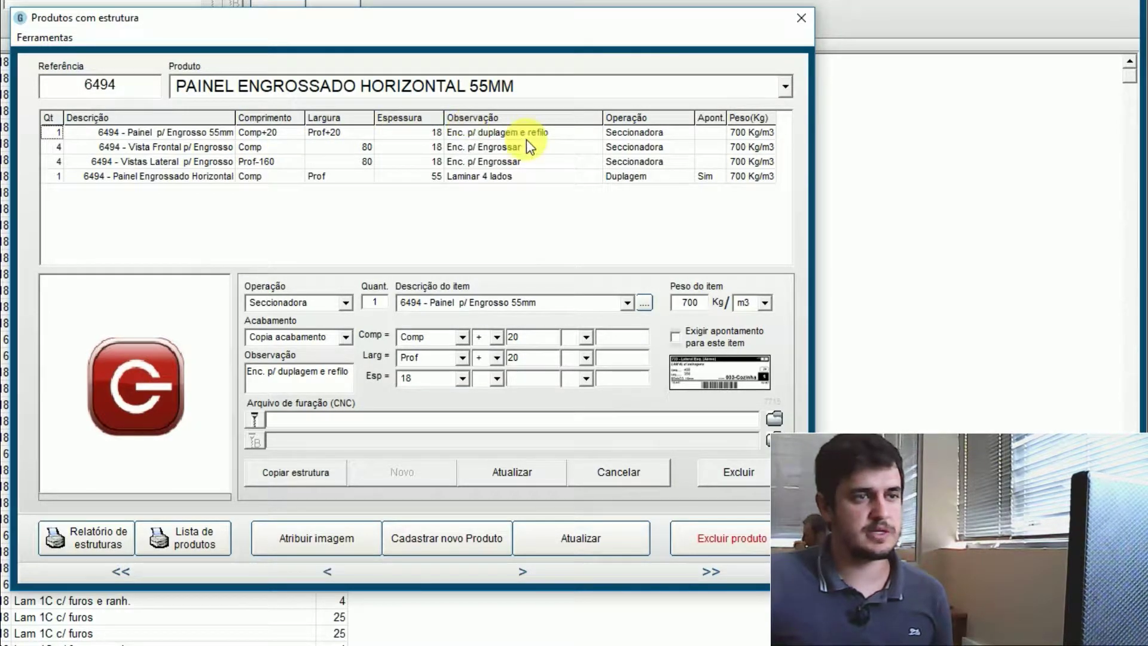
Set the length formula of the Vista Frontal p/ Engrosso item to Comp + 20 and save the item.
click(143, 148)
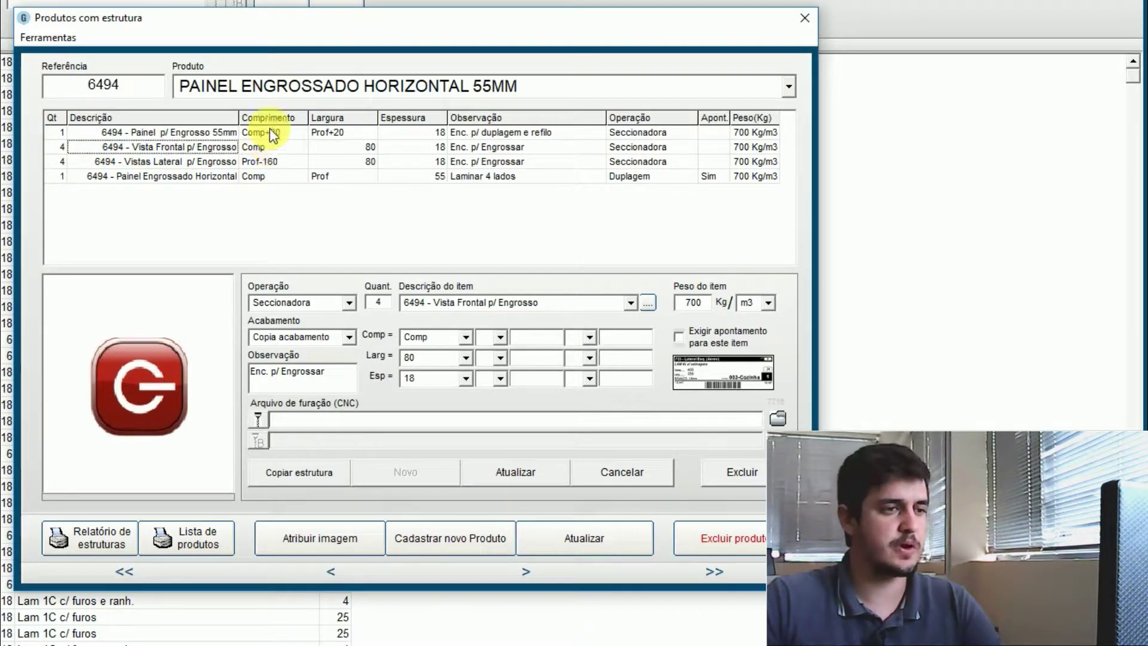
click(501, 338)
click(494, 354)
click(519, 338)
text(20)
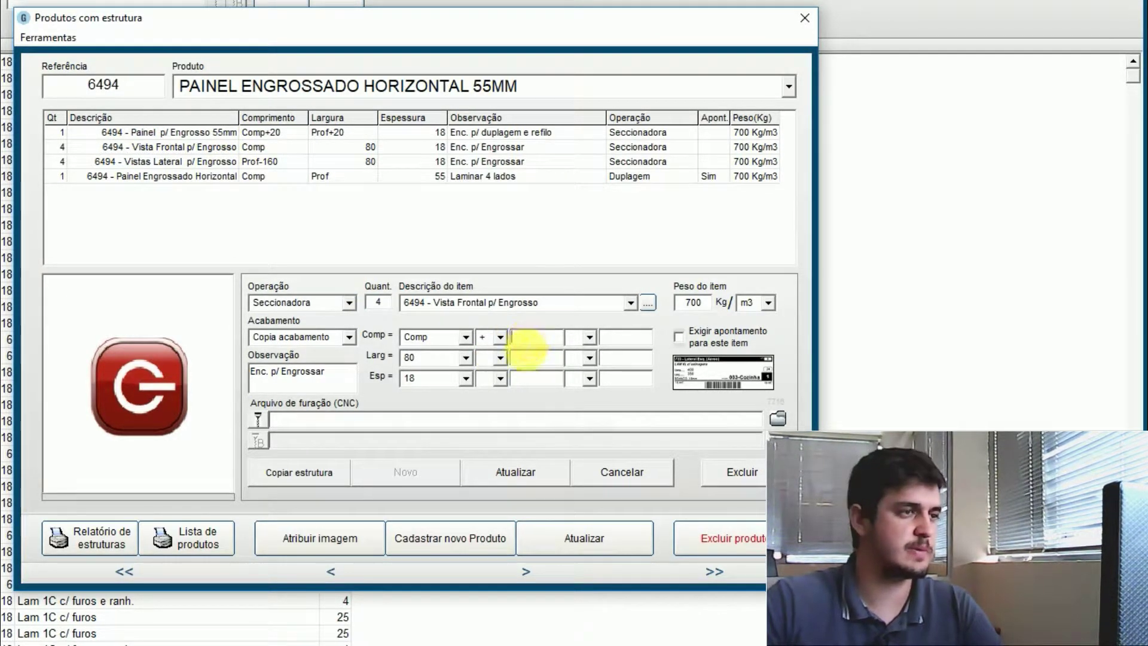
click(514, 471)
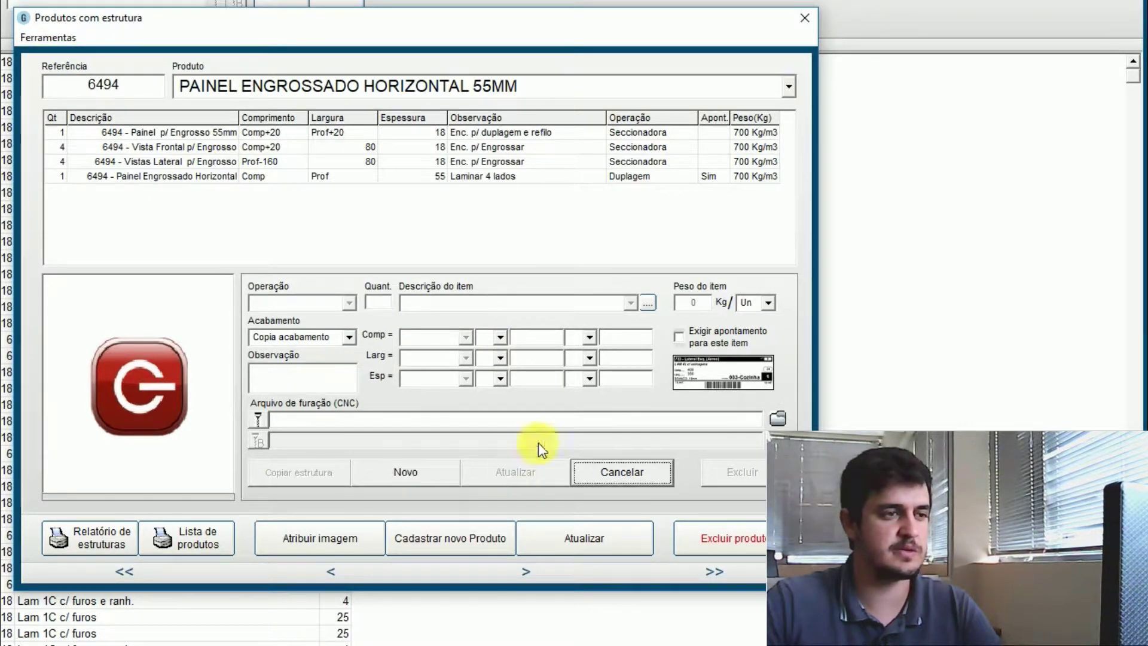
Extend the Vistas Lateral p/ Engrosso item's length formula to Prof - 160 + 20 and save the item.
click(221, 162)
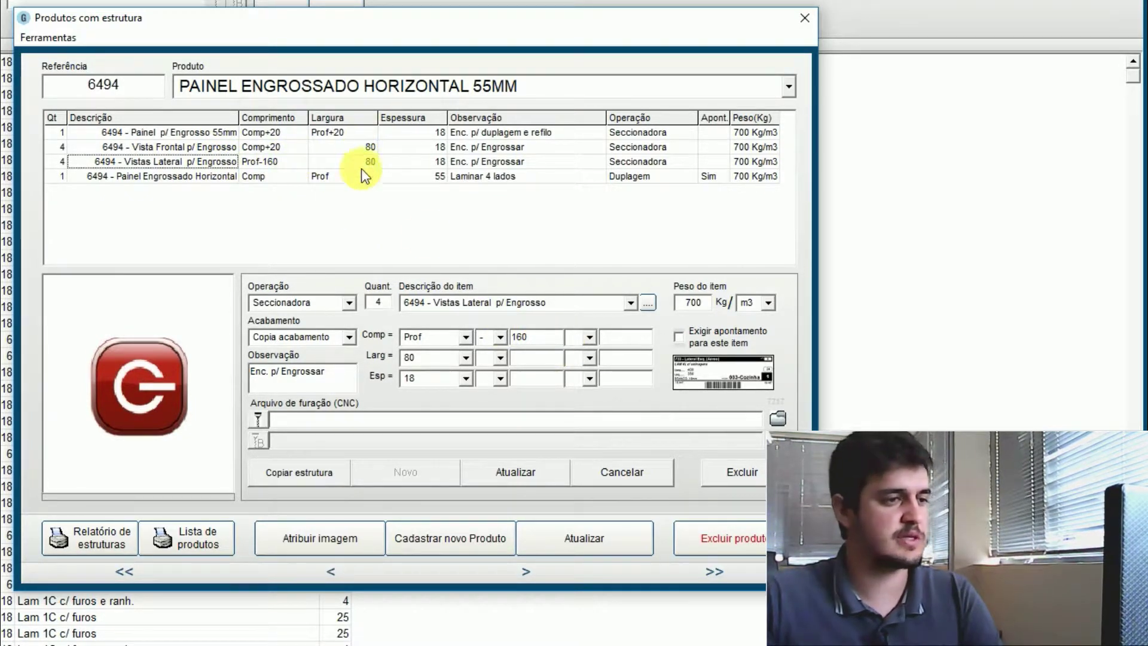
click(588, 336)
click(583, 356)
click(625, 338)
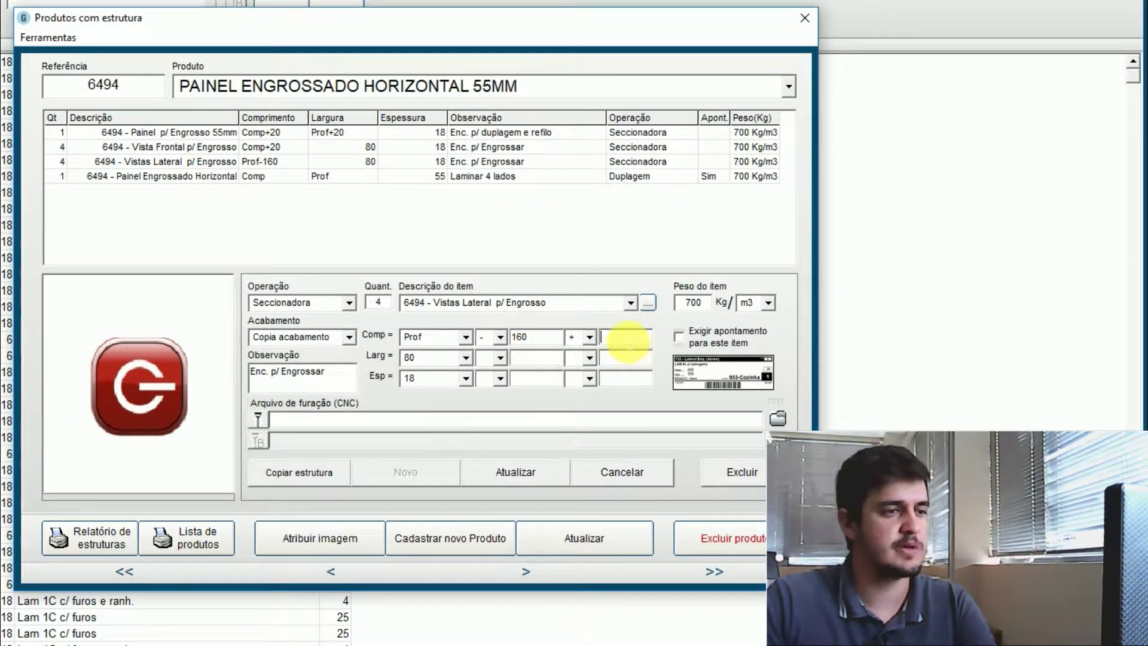
text(20)
click(515, 470)
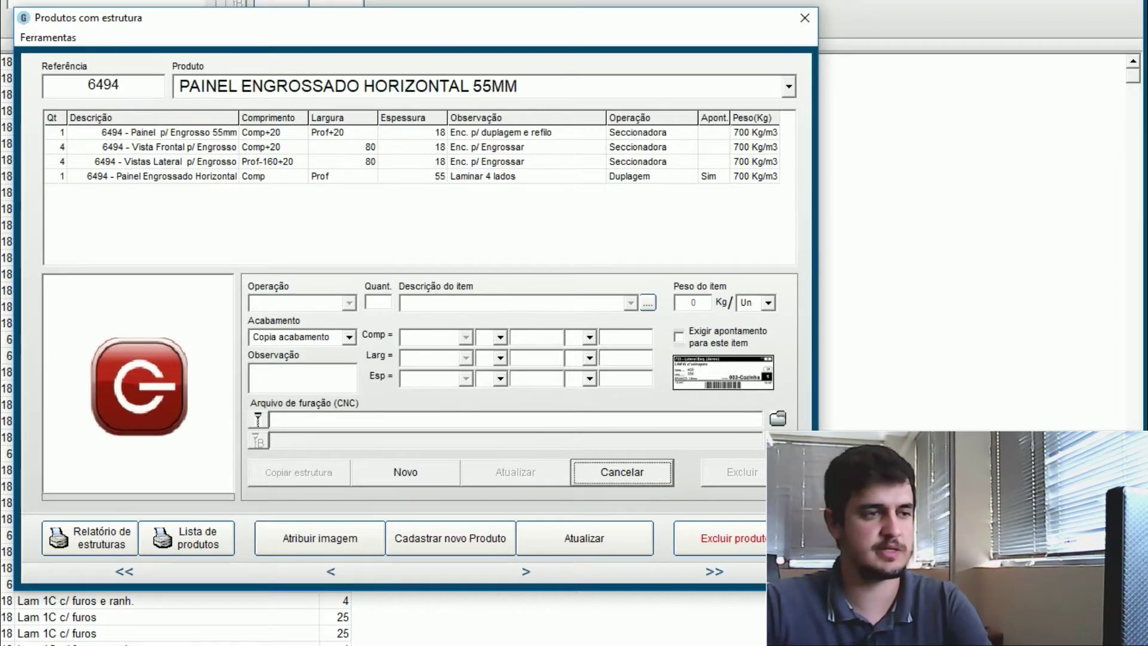
Copy the panel item's observation "Enc. p/ duplagem e refilo" into the Vista Frontal p/ Engrosso item and save it.
drag(92, 20, 674, 150)
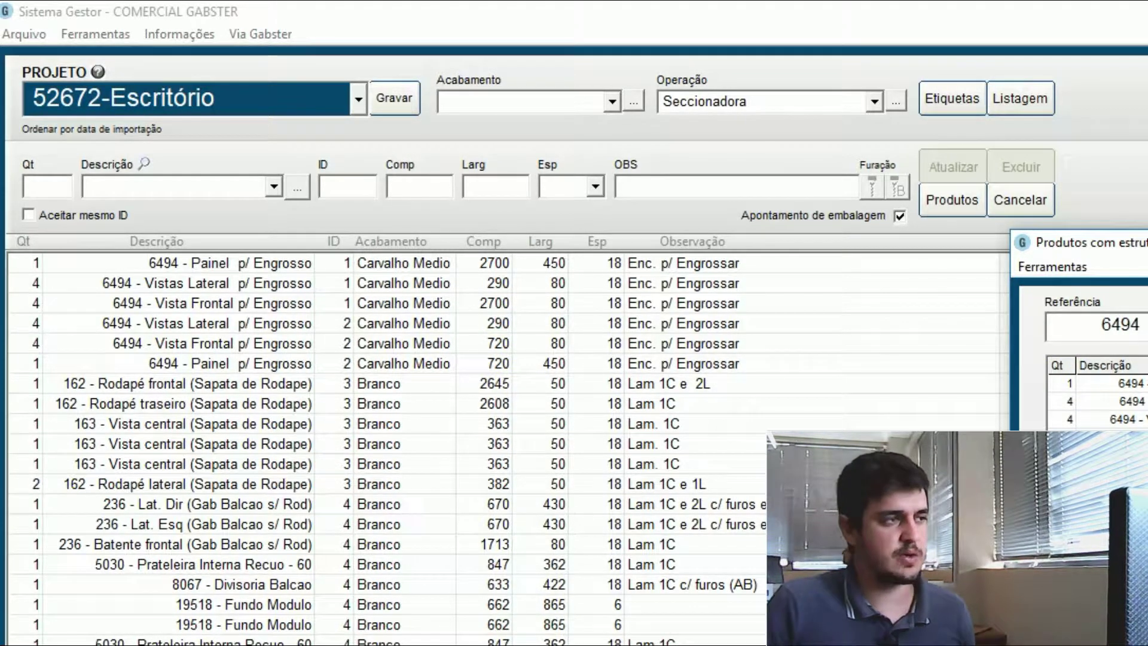
drag(1147, 253, 1071, 175)
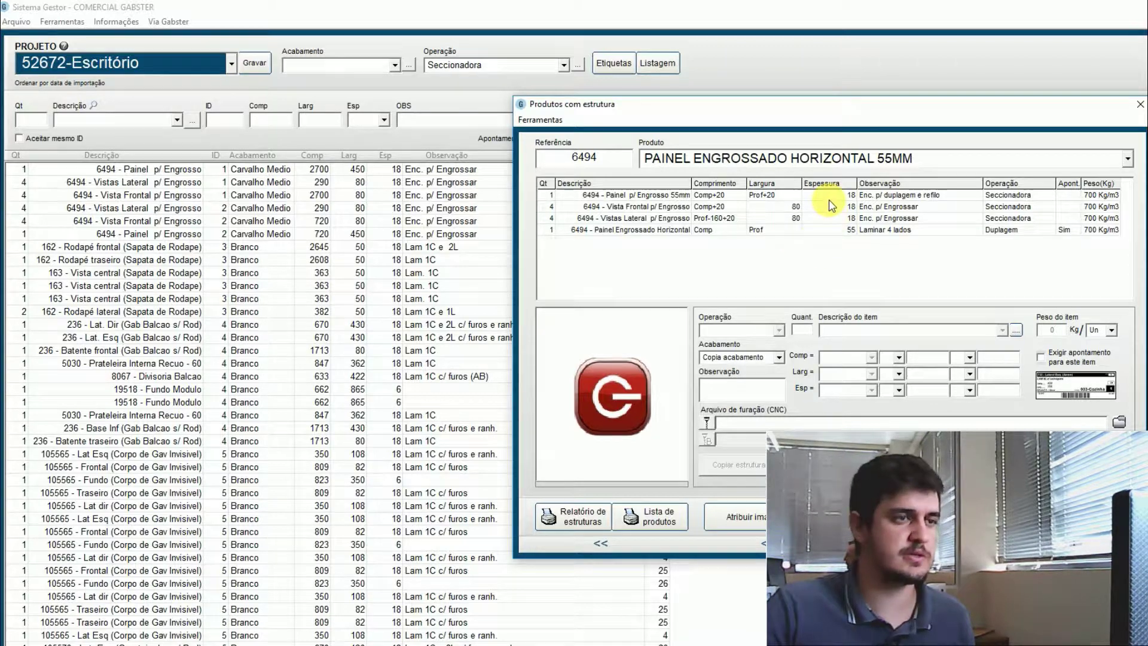
click(784, 196)
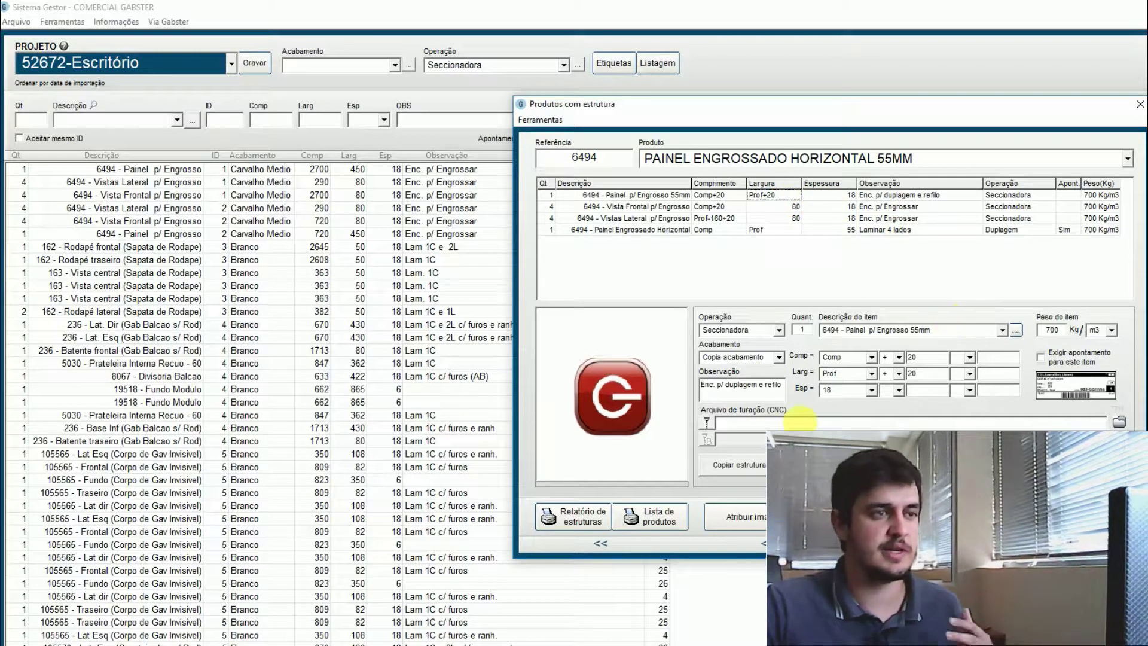
drag(778, 386, 652, 392)
key(ctrl+c)
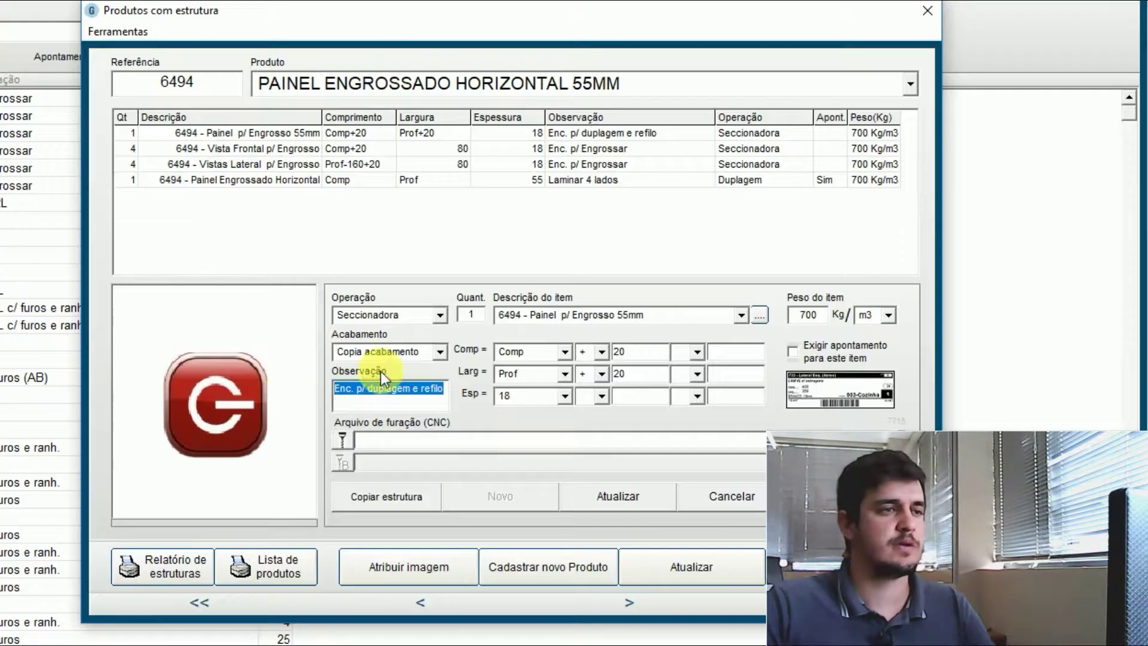
click(601, 152)
drag(443, 389, 285, 393)
key(ctrl+v)
click(616, 496)
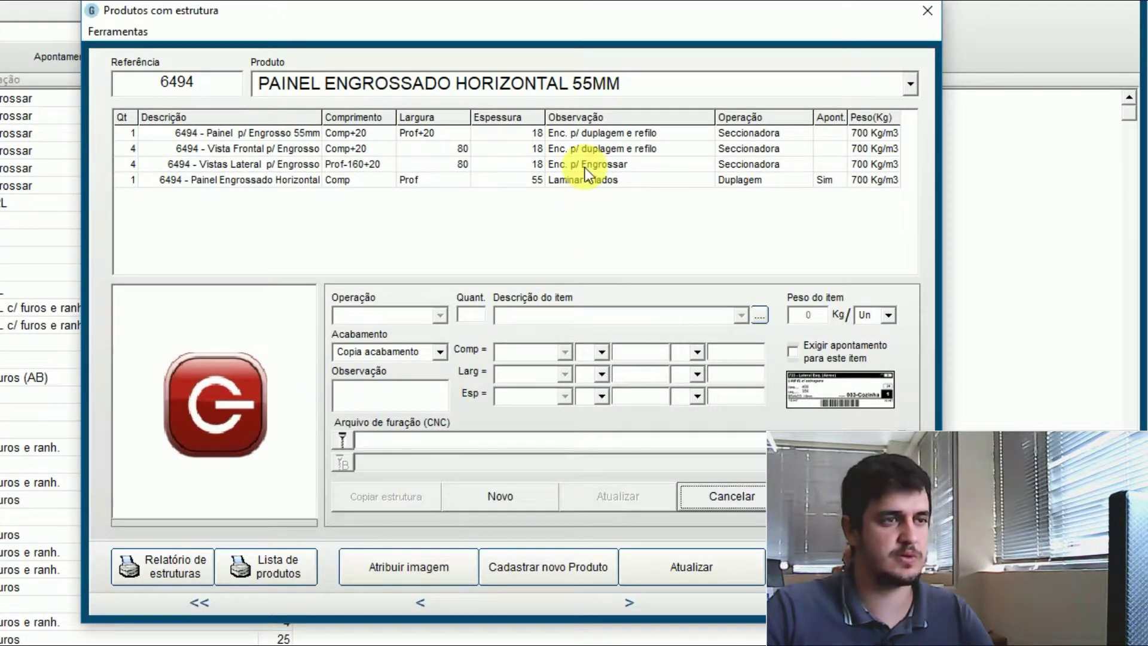
Replace the Vistas Lateral p/ Engrosso item's observation with "Enc. p/ duplagem e refilo" and save the item.
click(585, 165)
drag(503, 388, 246, 389)
key(ctrl+v)
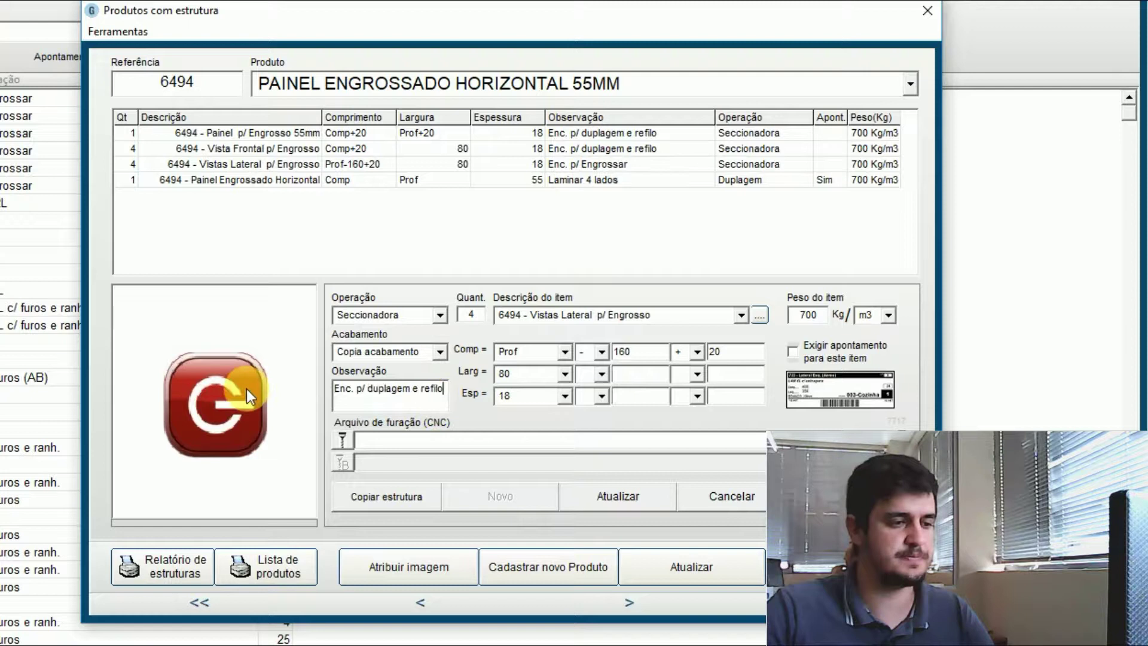
click(665, 497)
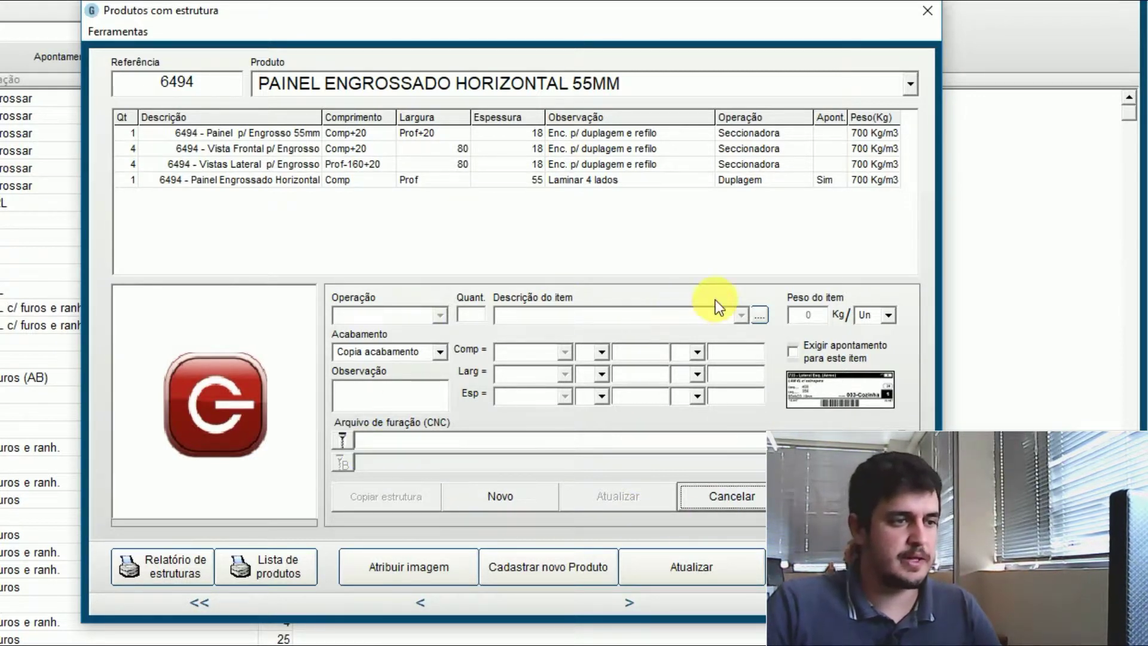
Examine the Painel Engrossado Horizontal item and its Exigir apontamento para este item option.
click(636, 180)
click(793, 350)
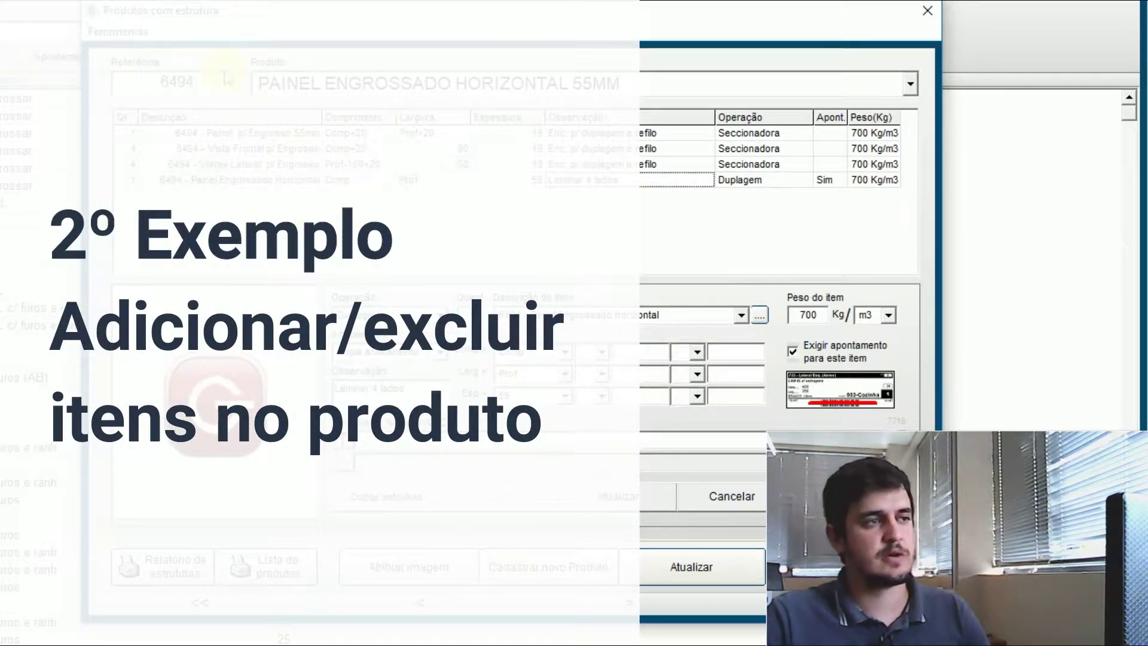
Load the structure of product 30675, PORTA DES MDF PISO-TETO OUTLINE 5, and review its panel and Puxador Linear items.
drag(221, 84, 127, 86)
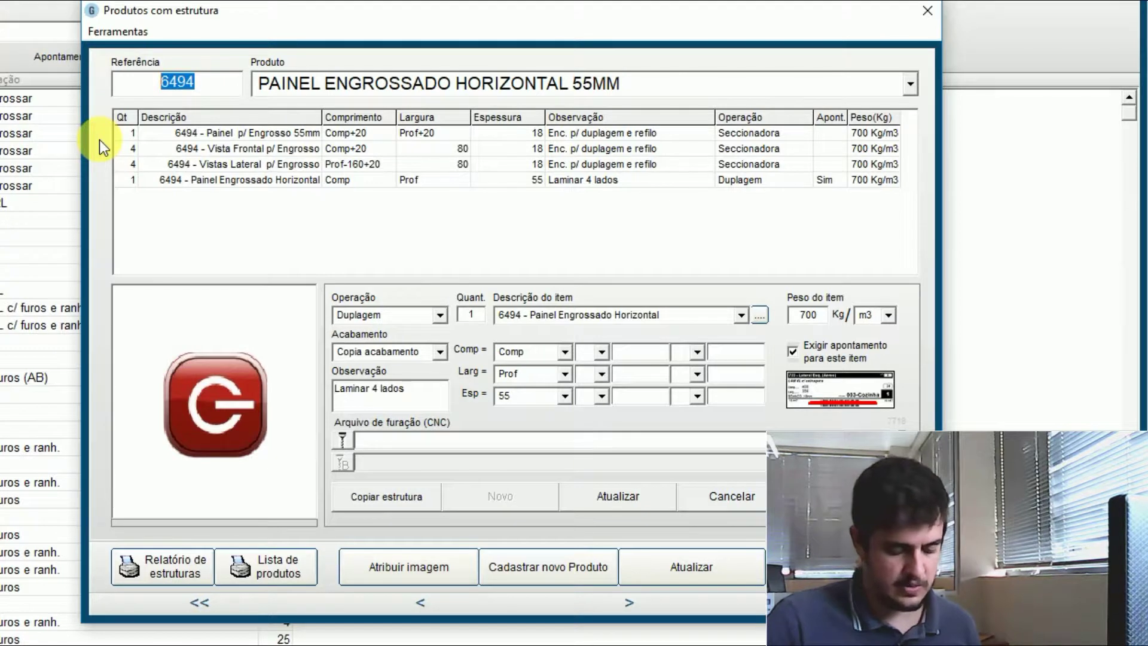
text(3067)
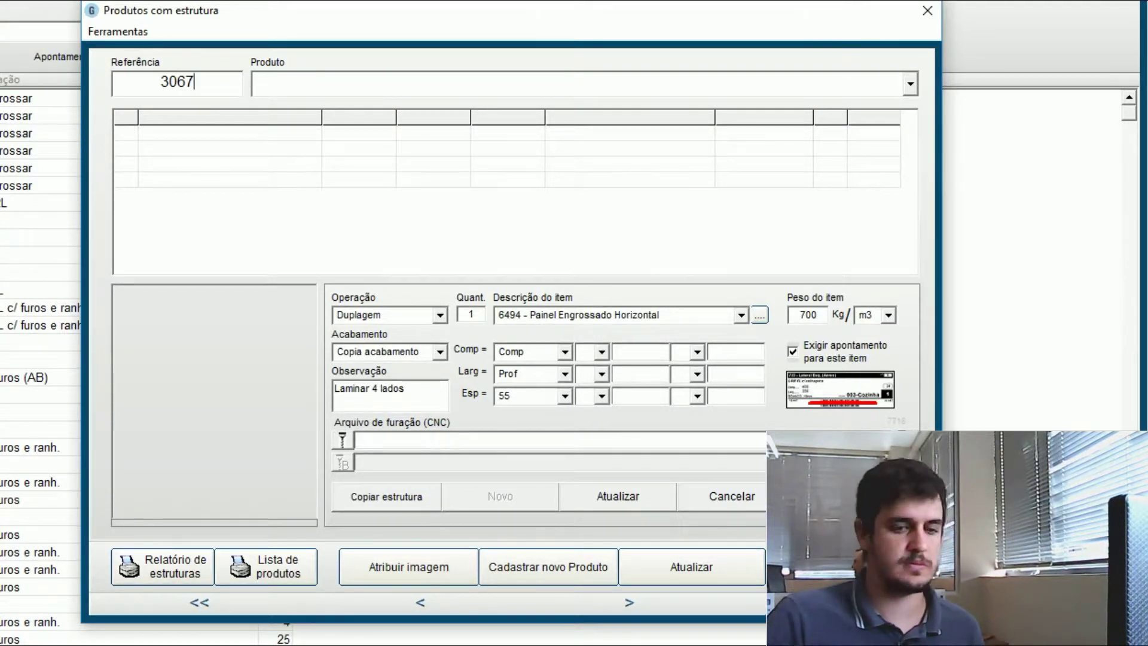
text(5)
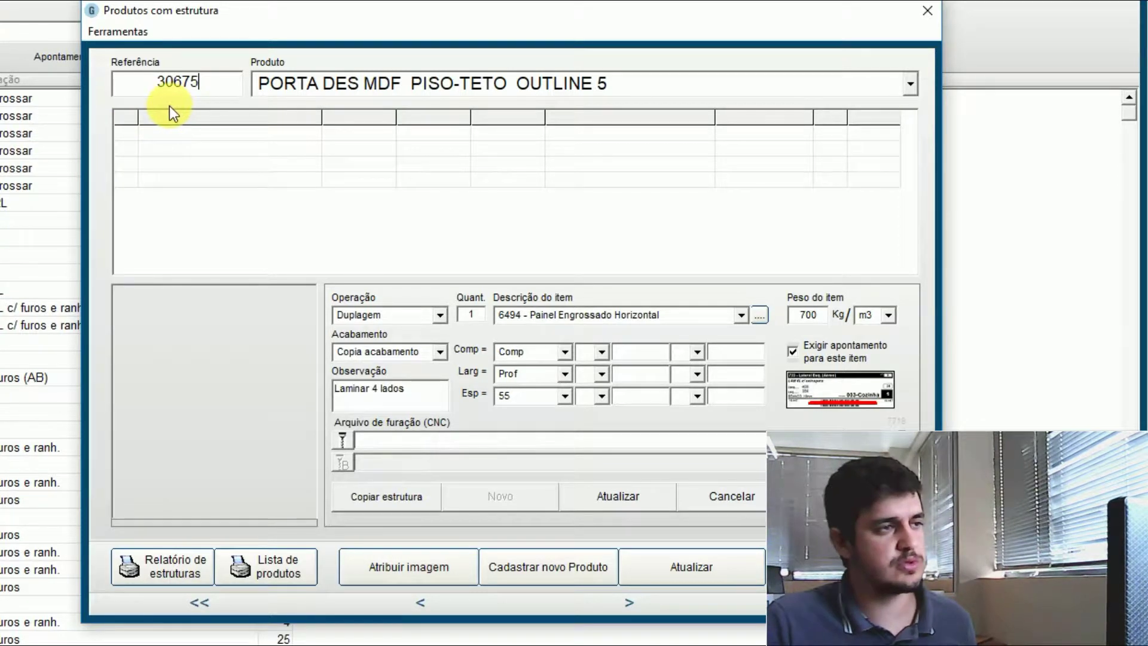
click(910, 84)
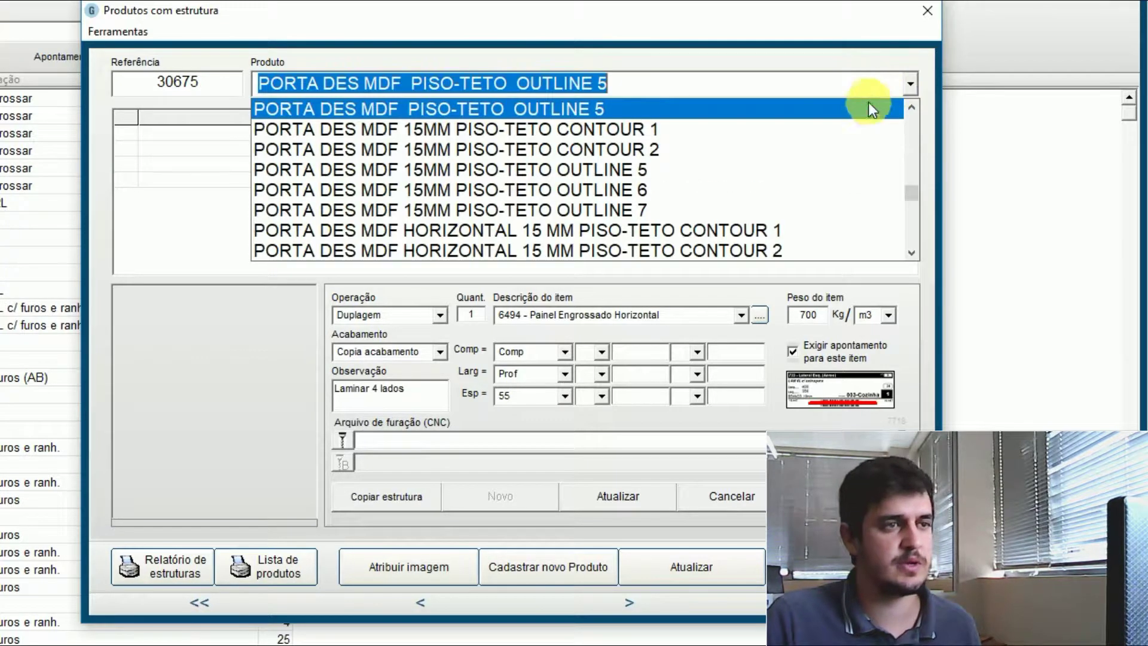
click(865, 106)
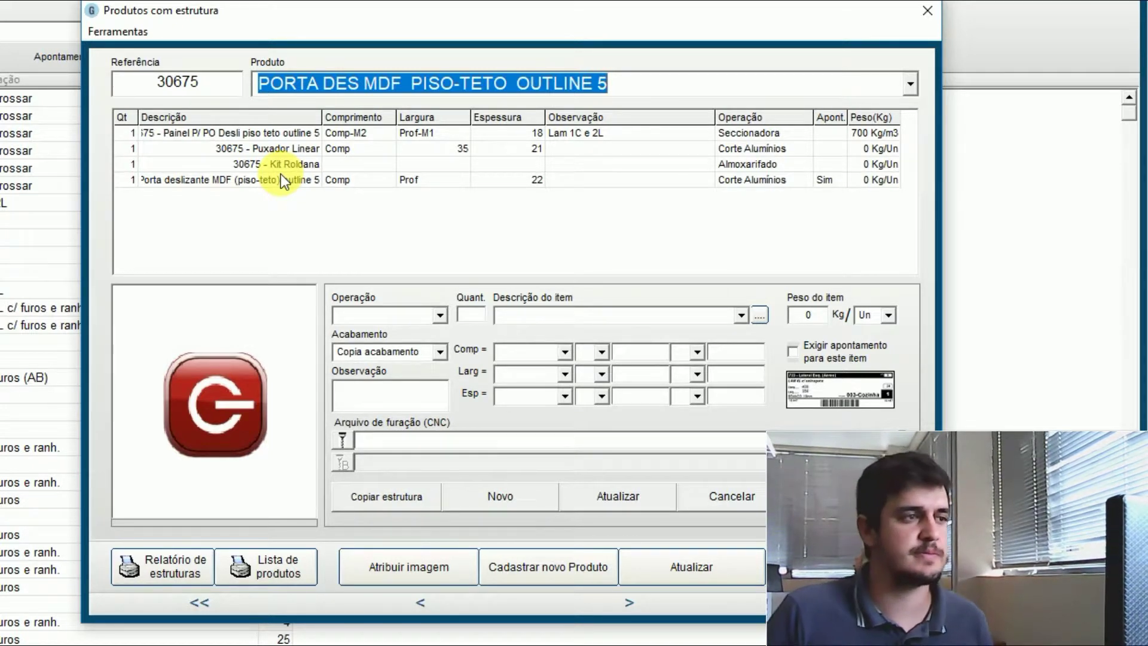
click(250, 135)
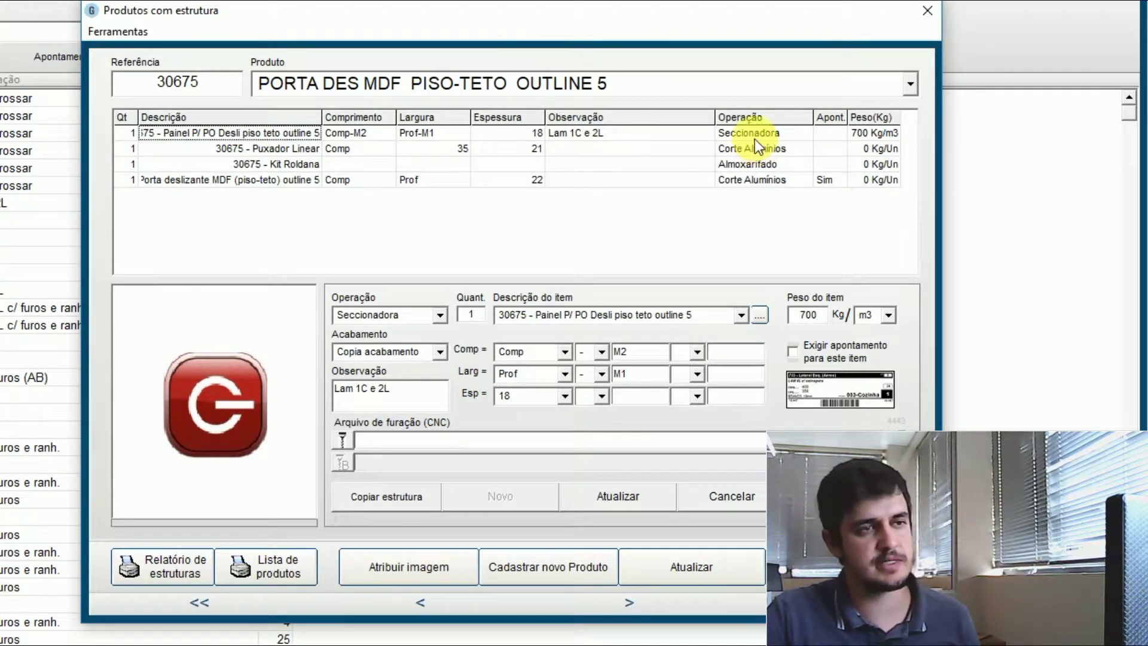
click(277, 154)
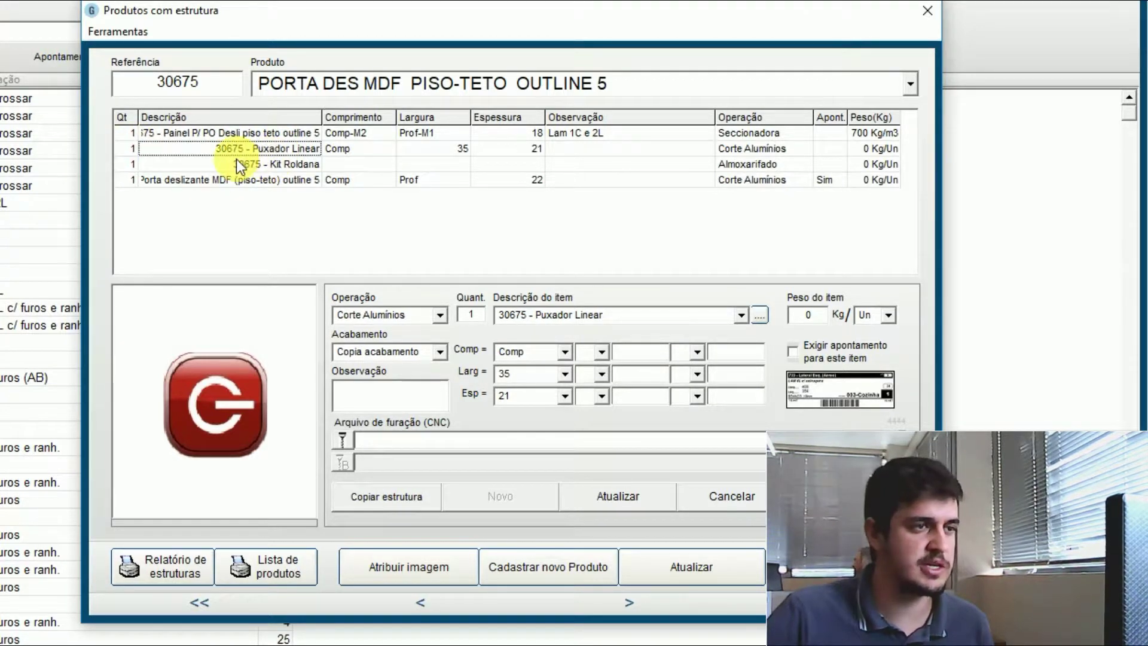
Delete the Porta deslizante MDF (piso-teto) outline 5 item from the product's structure.
click(184, 181)
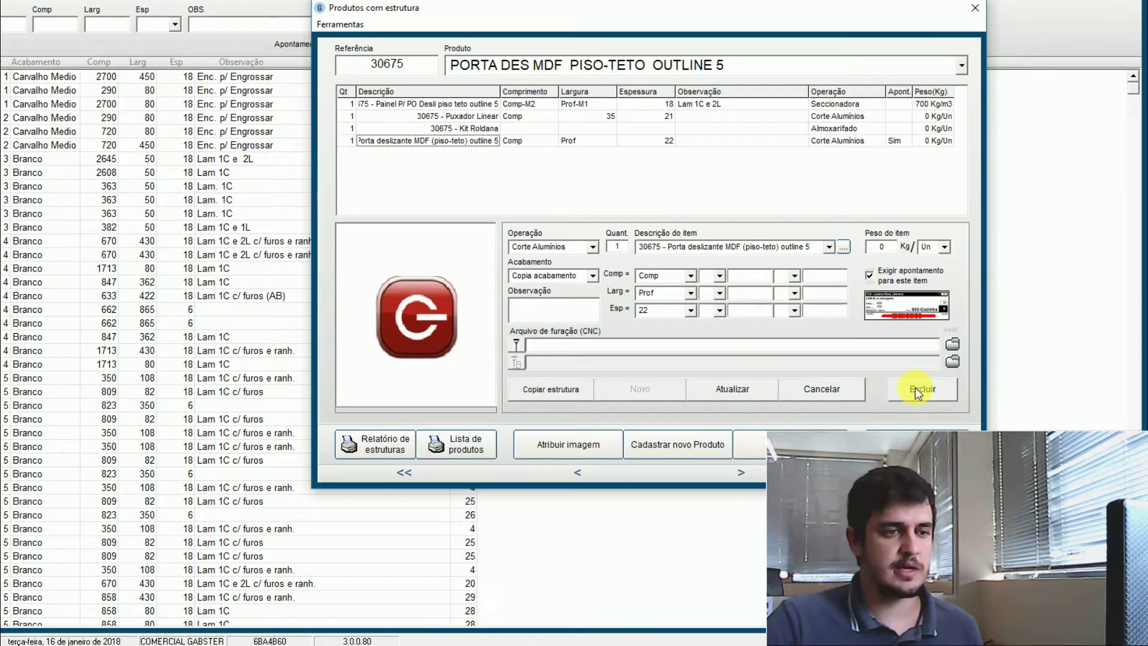
click(917, 388)
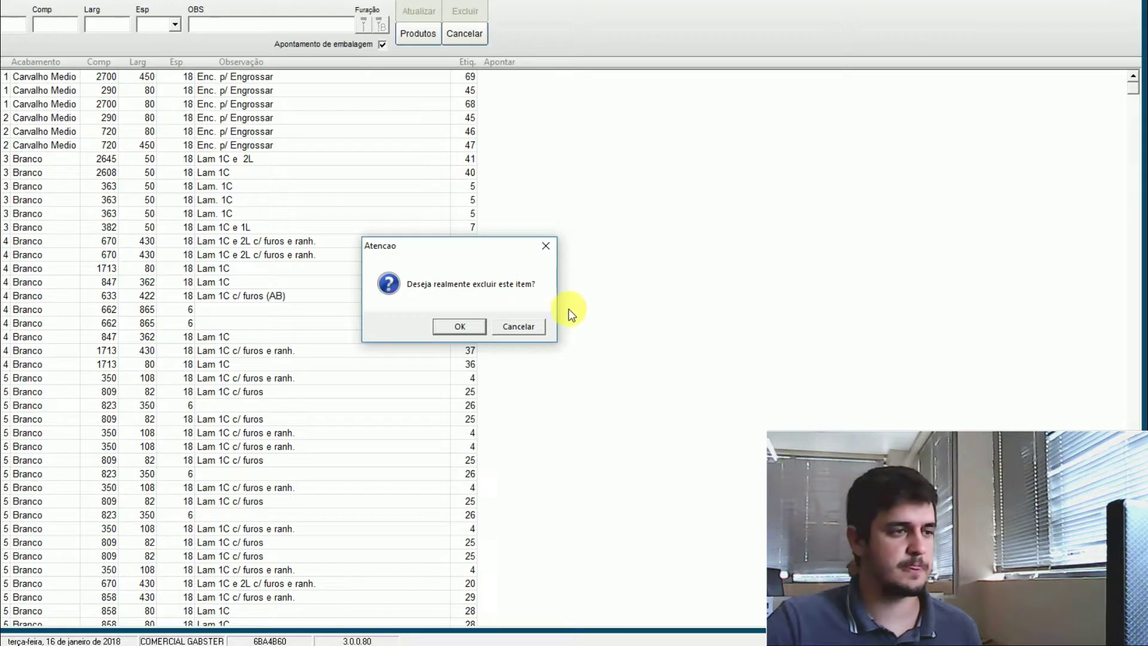
click(473, 328)
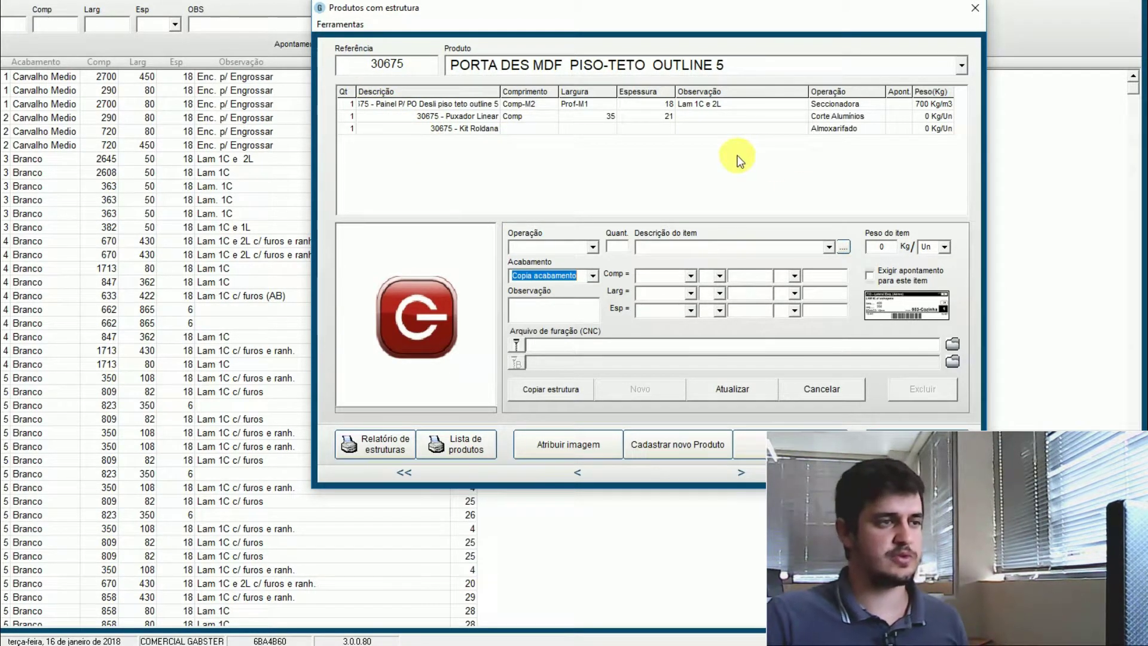
Enable Exigir apontamento para este item on the Painel P/ PO Desli piso teto outline 5 item and save it.
click(690, 105)
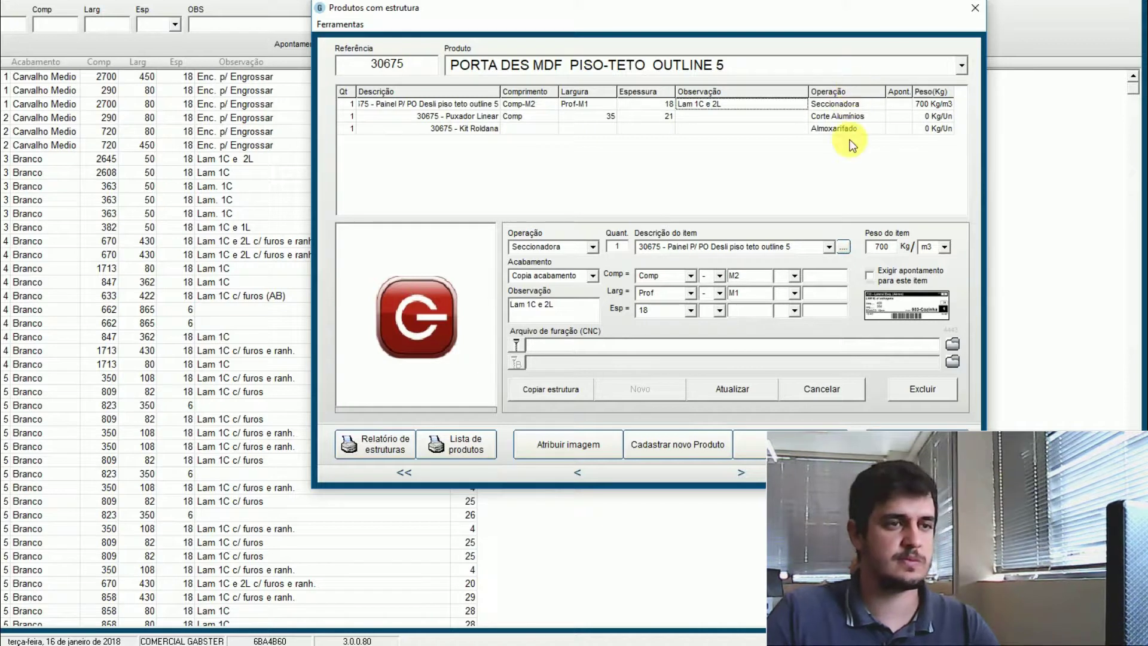
click(870, 274)
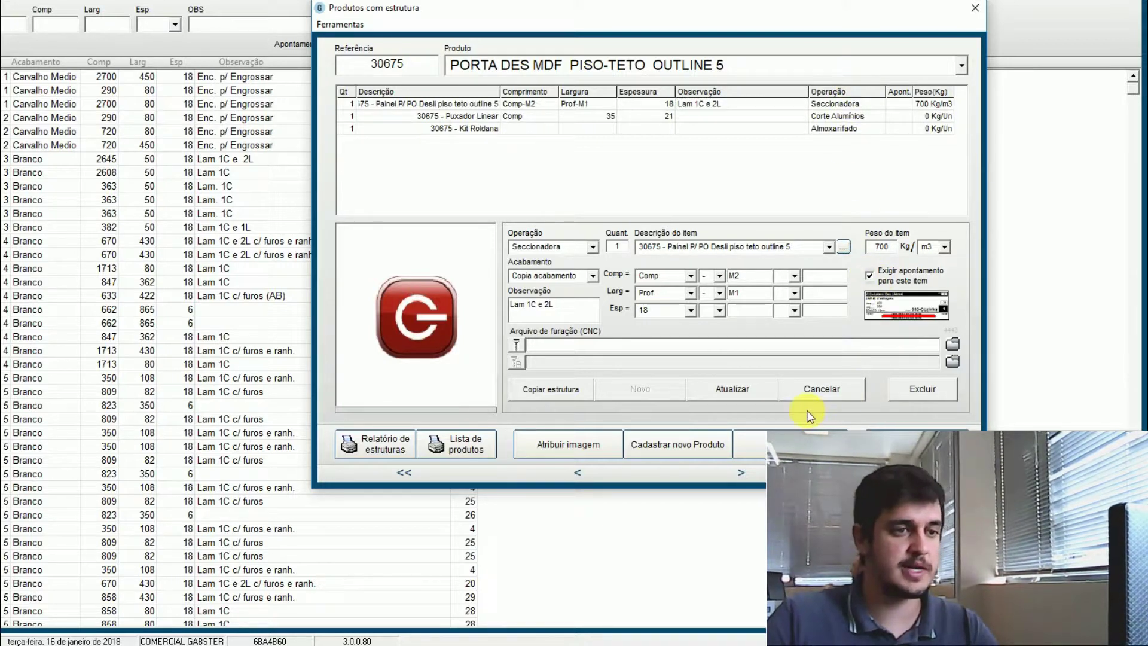
click(725, 389)
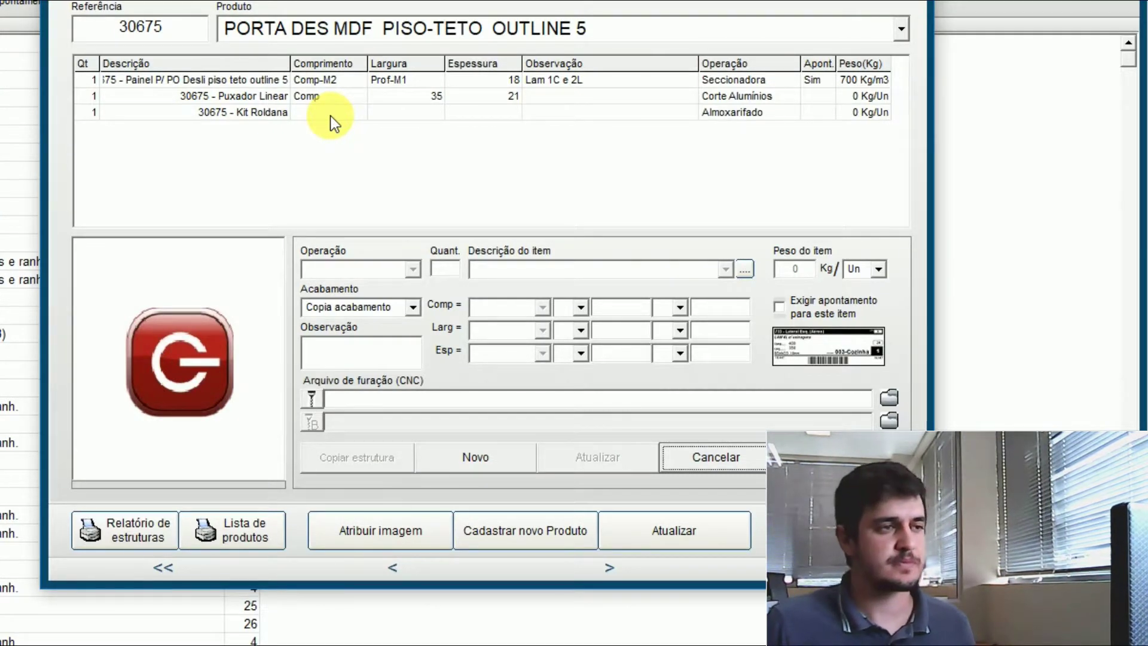
Rename the Kit Roldana item as 30675 - Kit deslizante RO 47 and save the item.
click(353, 113)
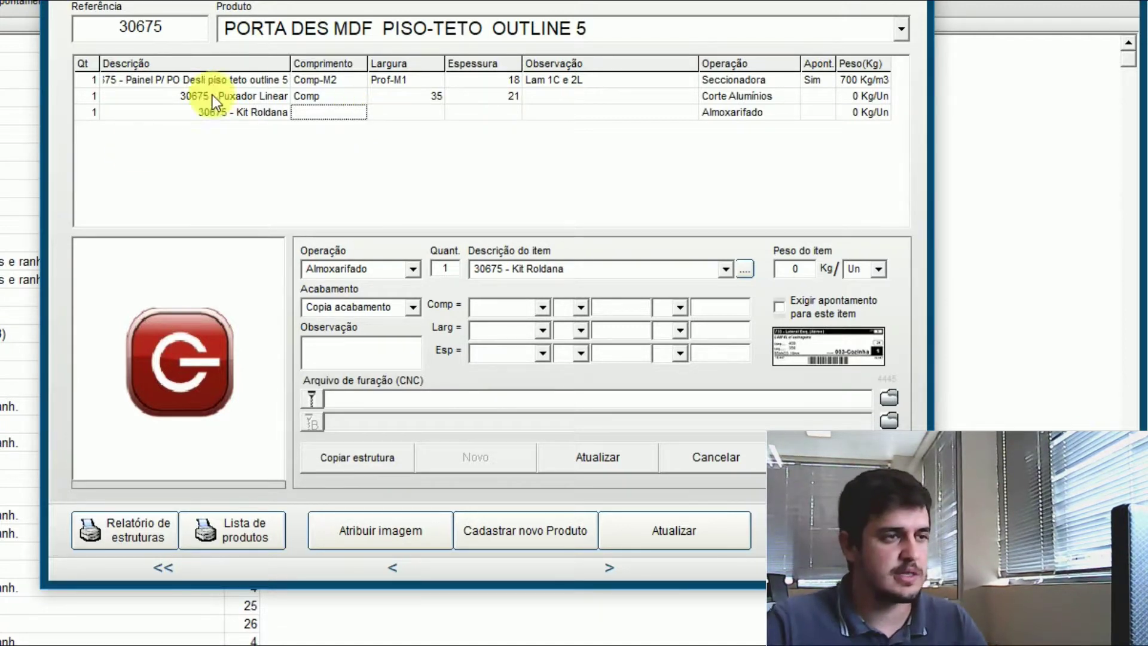
click(584, 266)
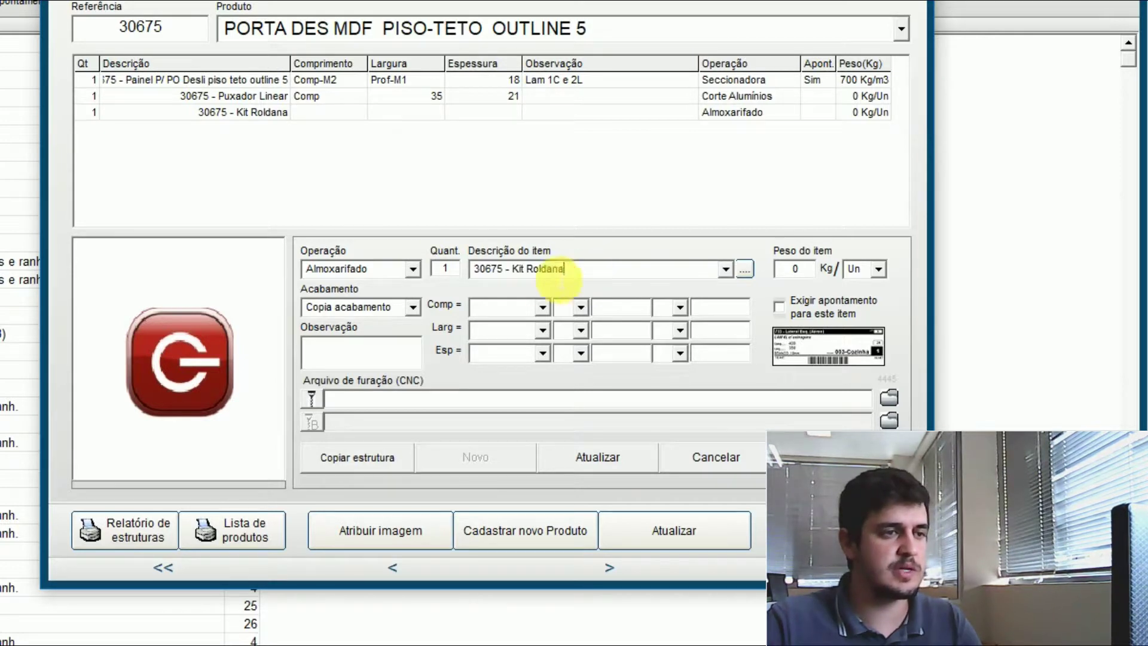
double_click(576, 269)
text(deslizantes)
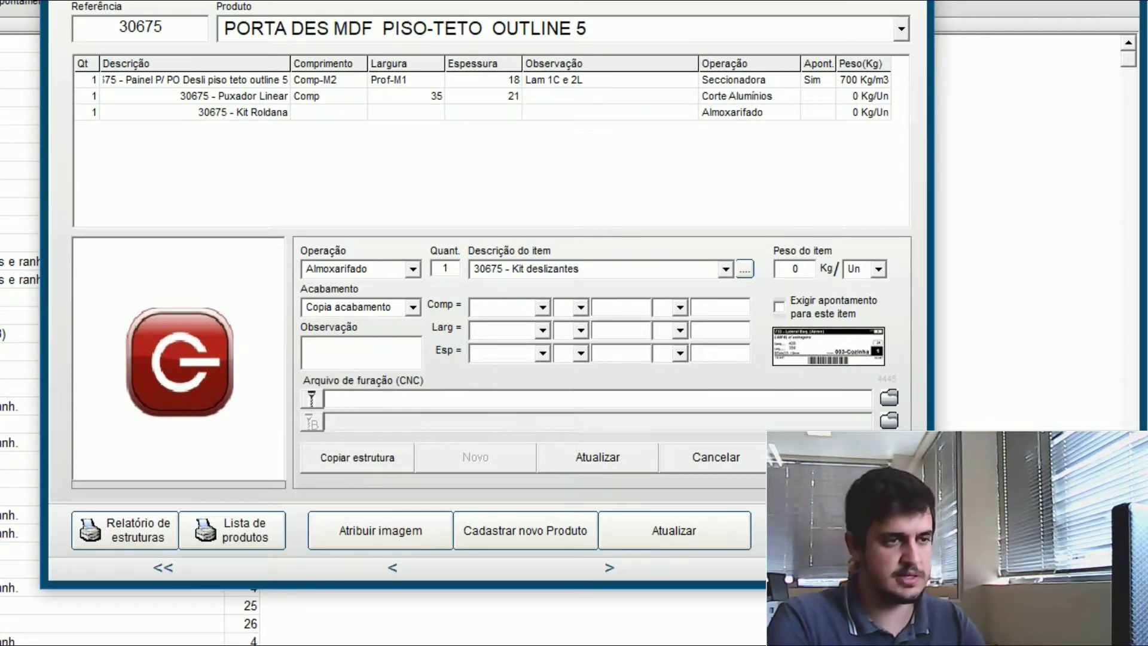
key(BackSpace)
key(BackSpace)
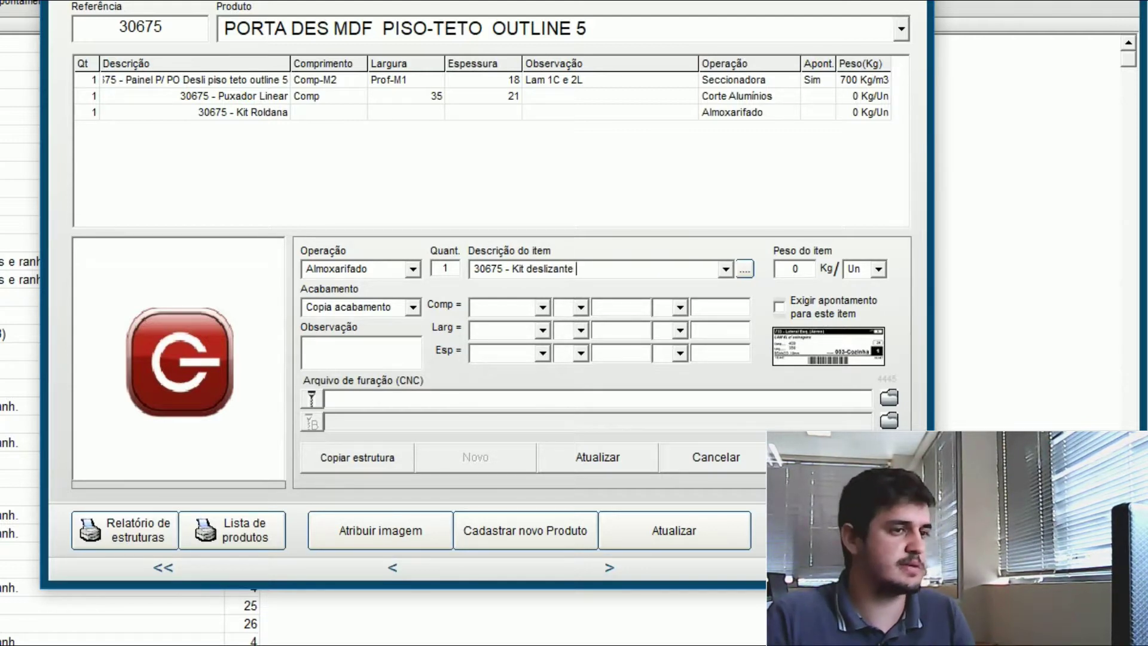
text(RO 47)
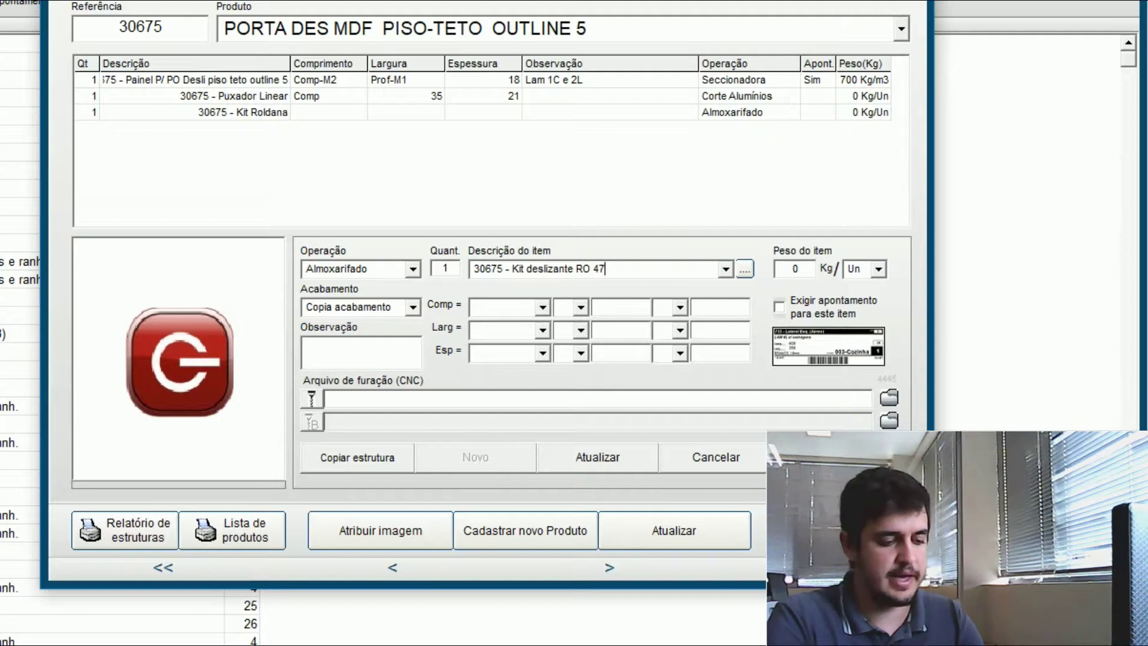
click(590, 466)
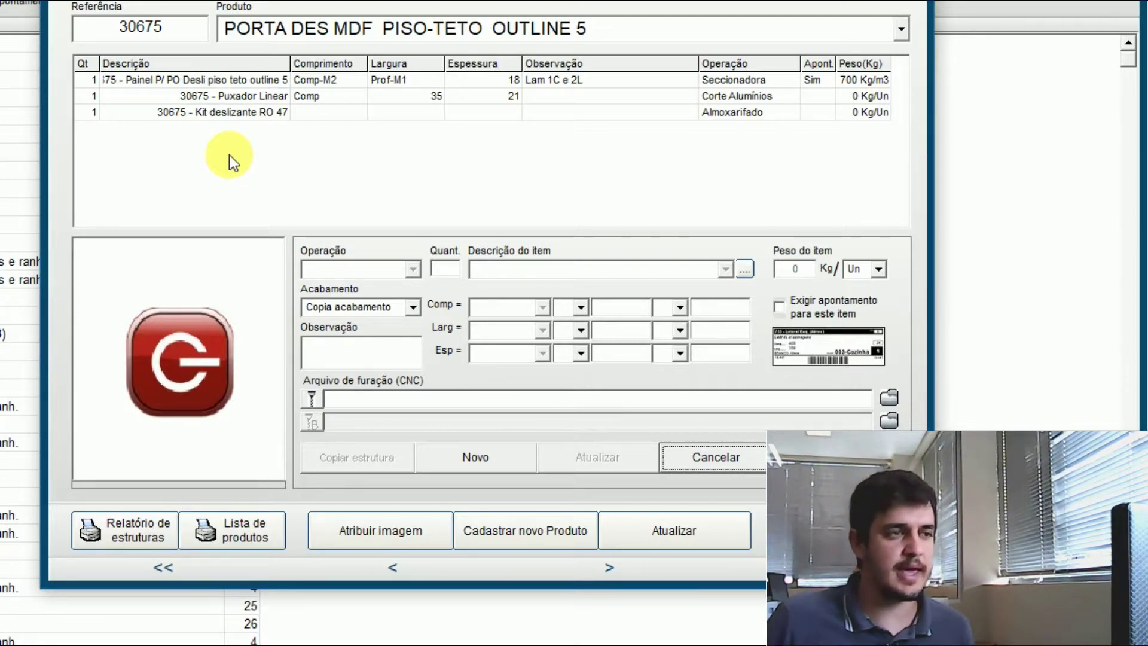
Review the Puxador Linear item's operation, description and dimensions, saving it without edits.
double_click(234, 96)
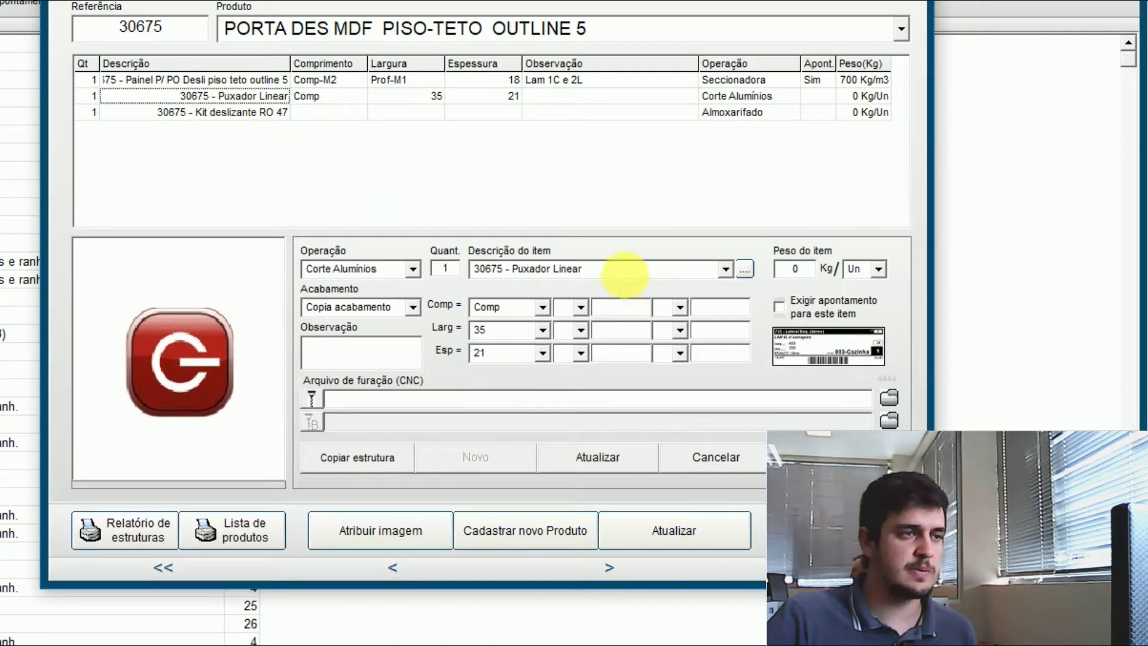
click(629, 277)
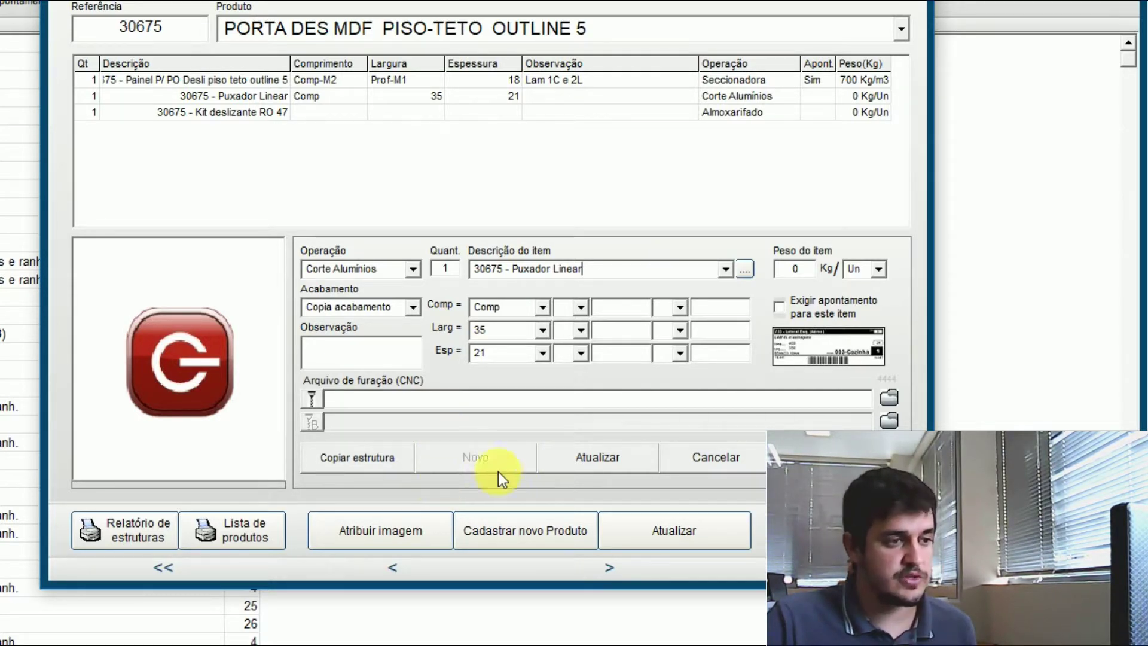
click(590, 462)
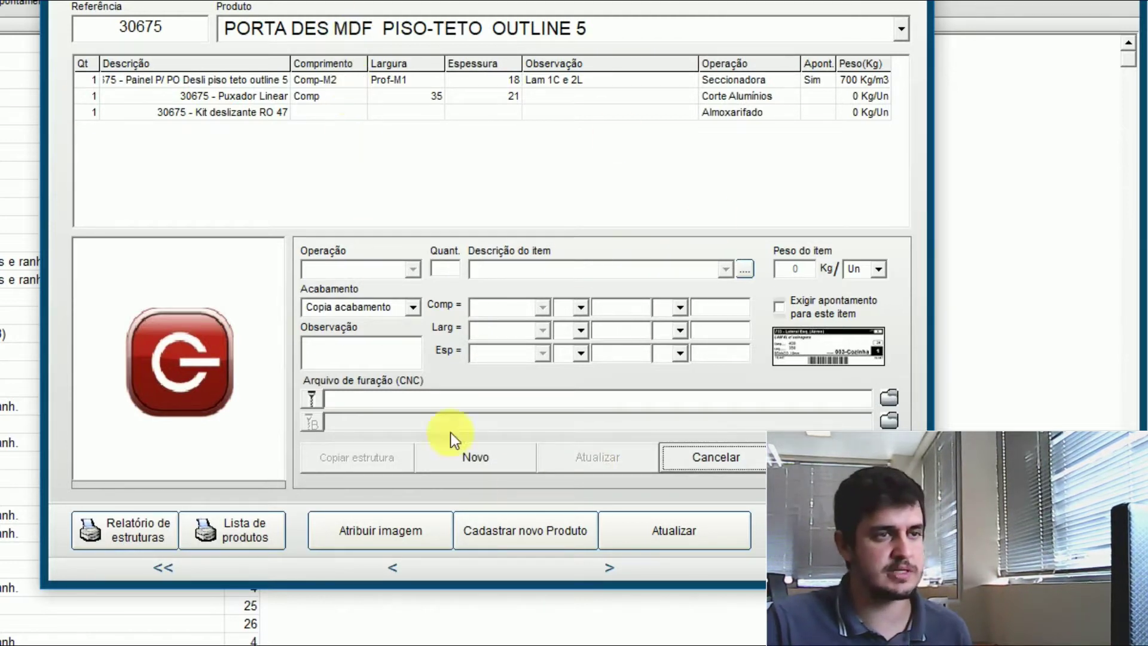
Start a new structure item with the Almoxarifado operation and a quantity of 12.
click(481, 457)
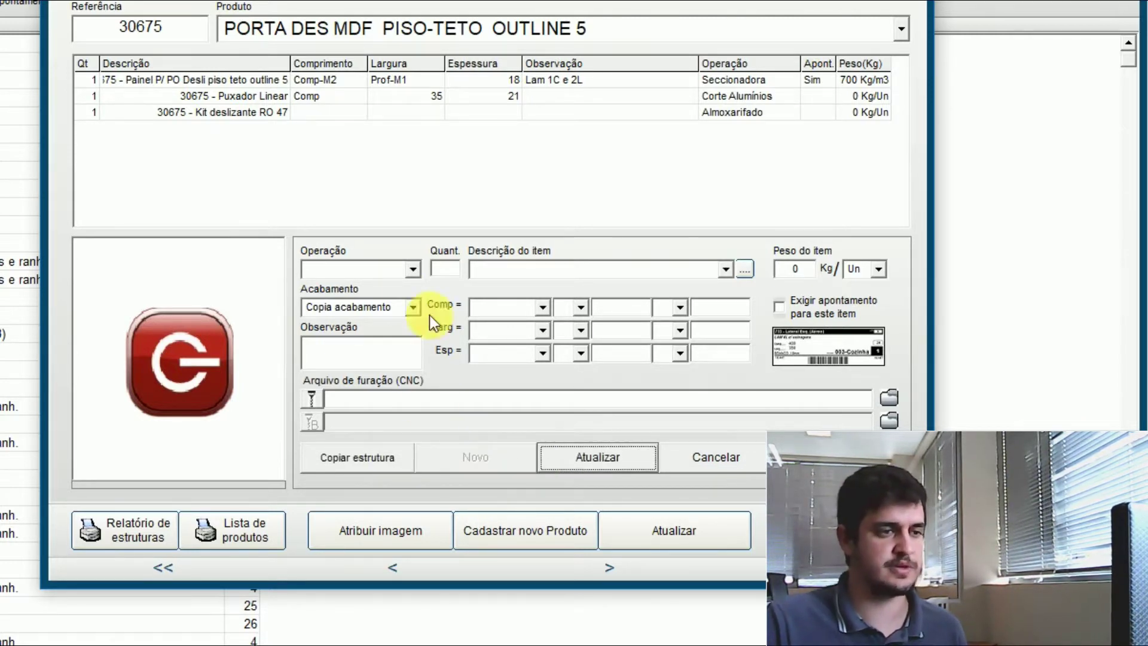
click(411, 270)
click(411, 270)
click(412, 270)
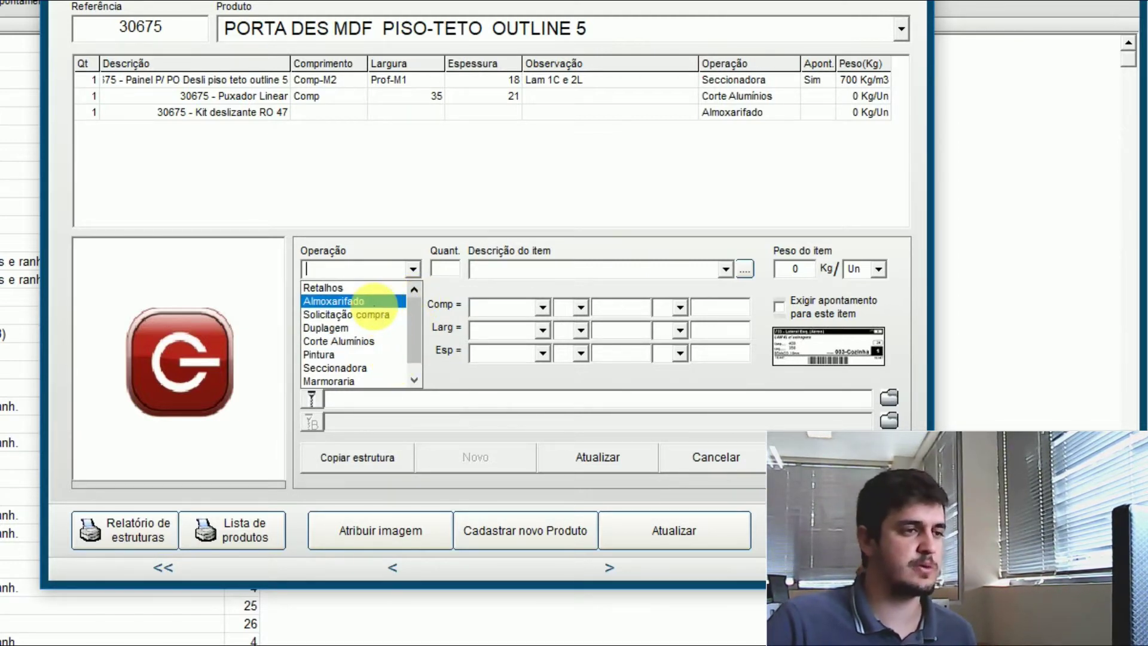
click(374, 305)
click(445, 269)
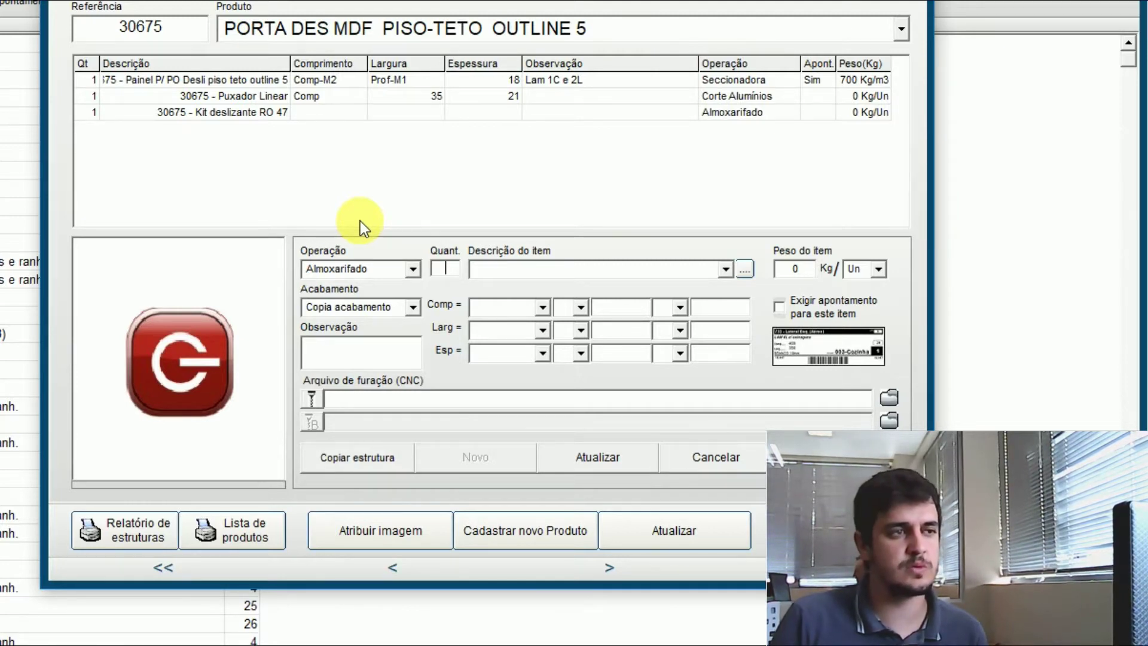
text(12)
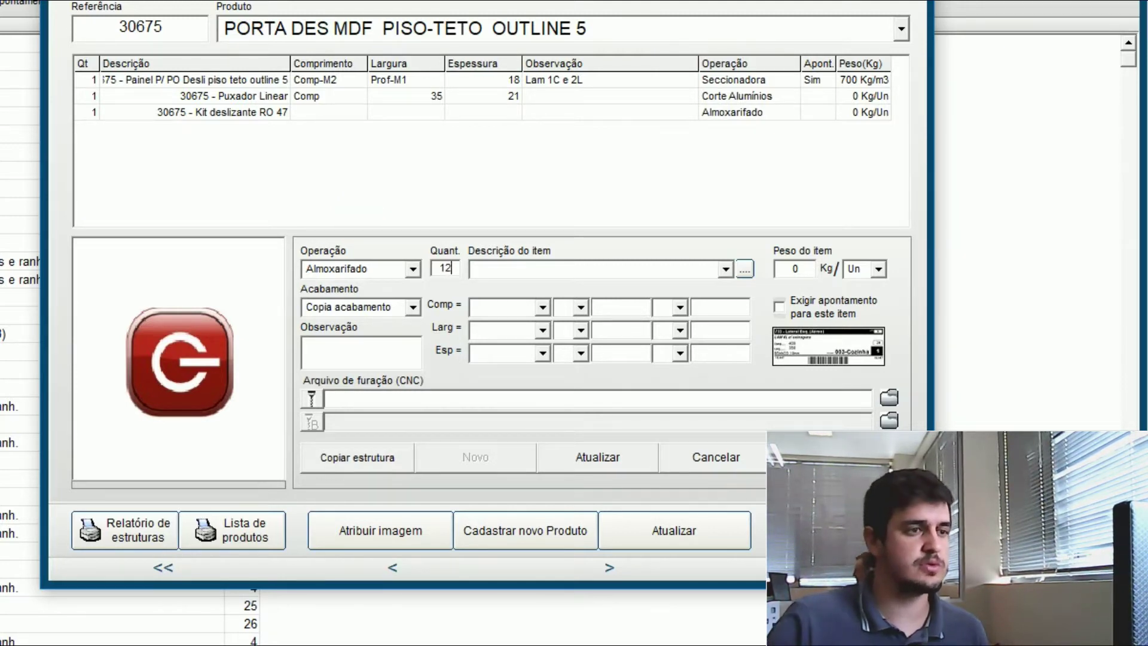
Enter Parafuso 3,5x16 as the new item's description.
click(540, 275)
text(pARAFUS)
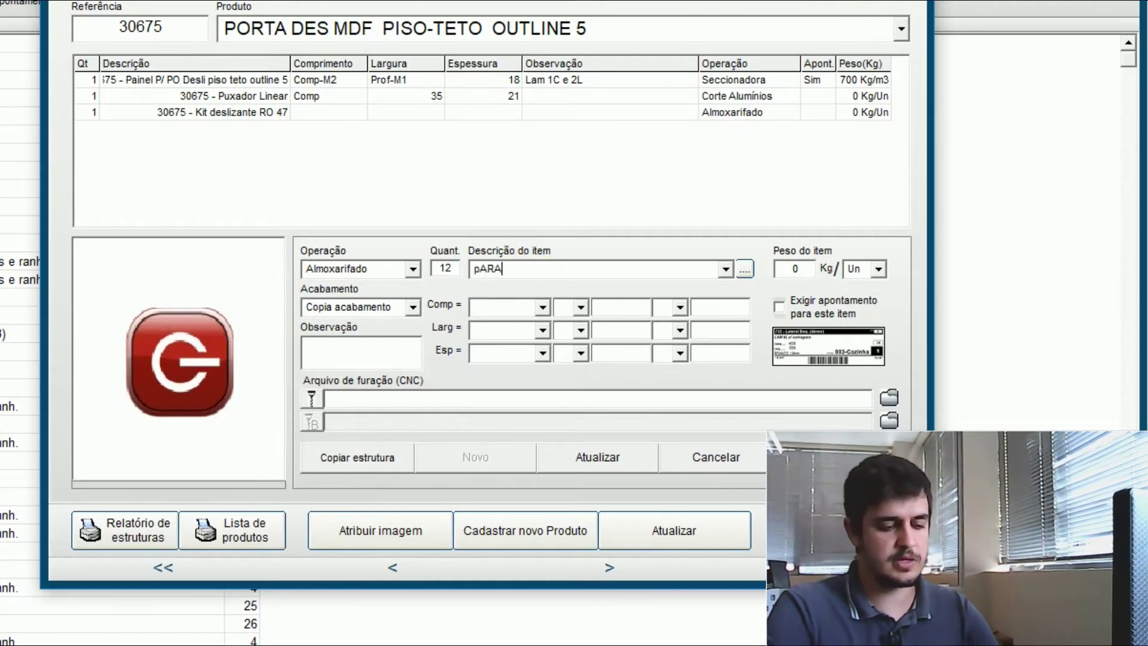
key(BackSpace)
key(BackSpace)
key(BackSpace)
key(BackSpace)
key(BackSpace)
key(BackSpace)
key(BackSpace)
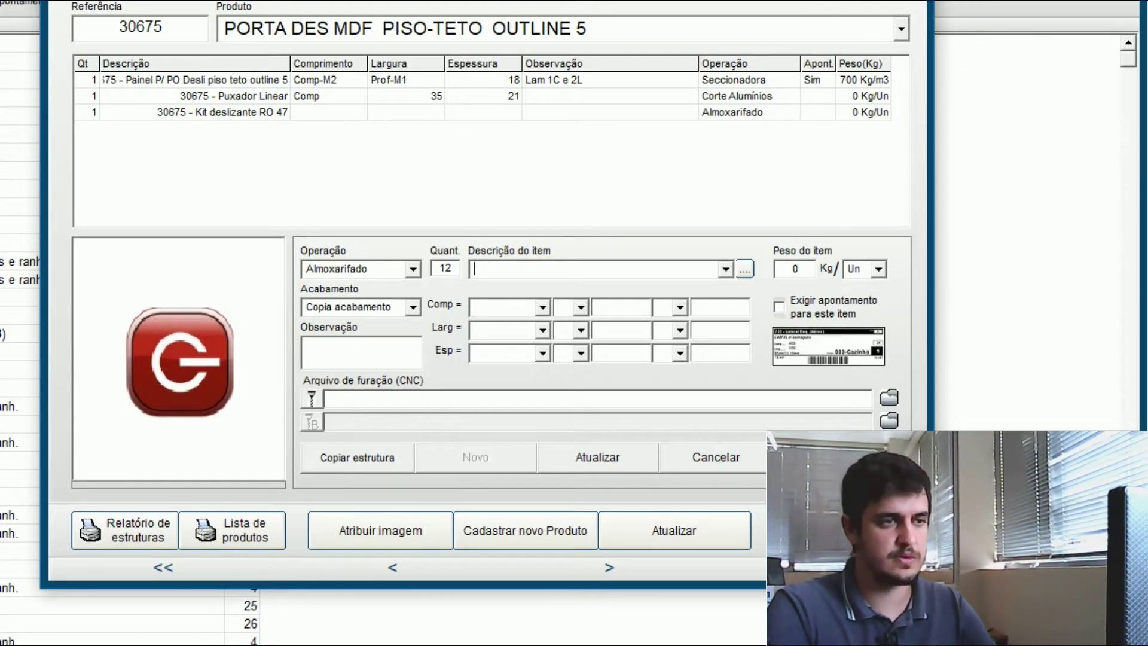
text(Parafuso)
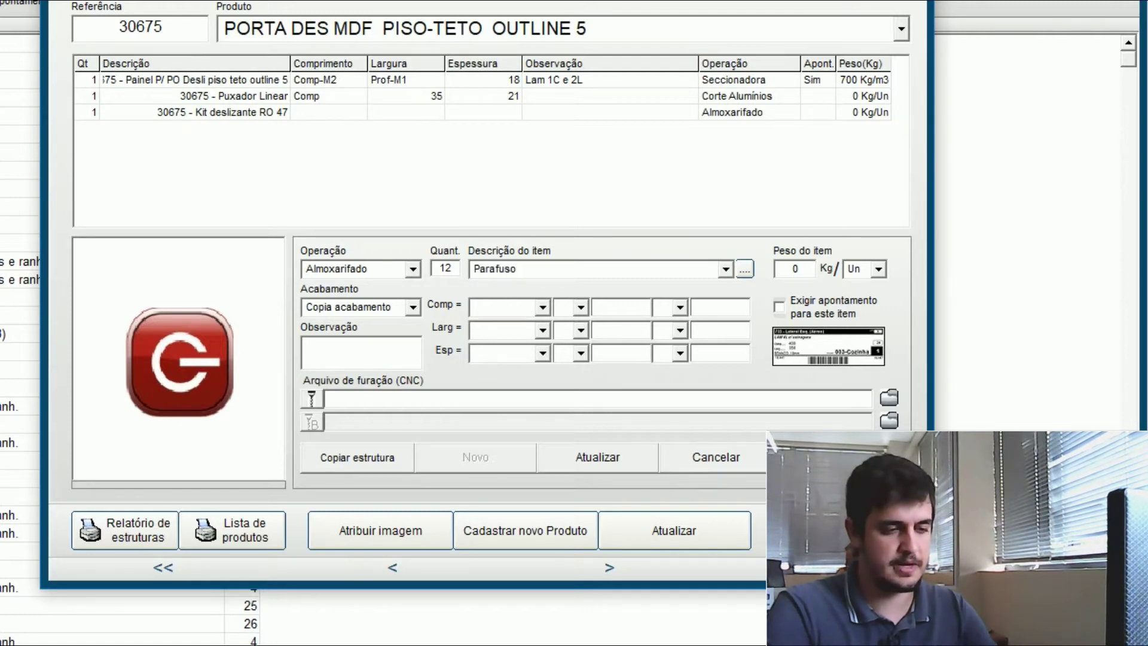
text( 3,5x16)
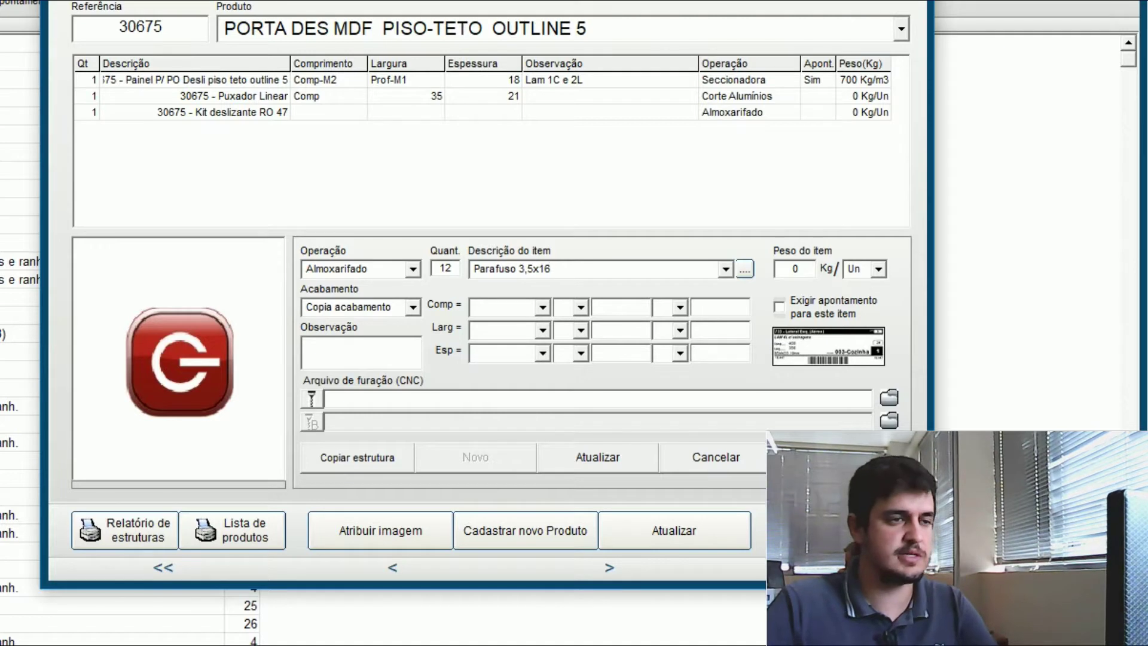
Set the new screw item's finish (Acabamento) to UNICO.
click(797, 271)
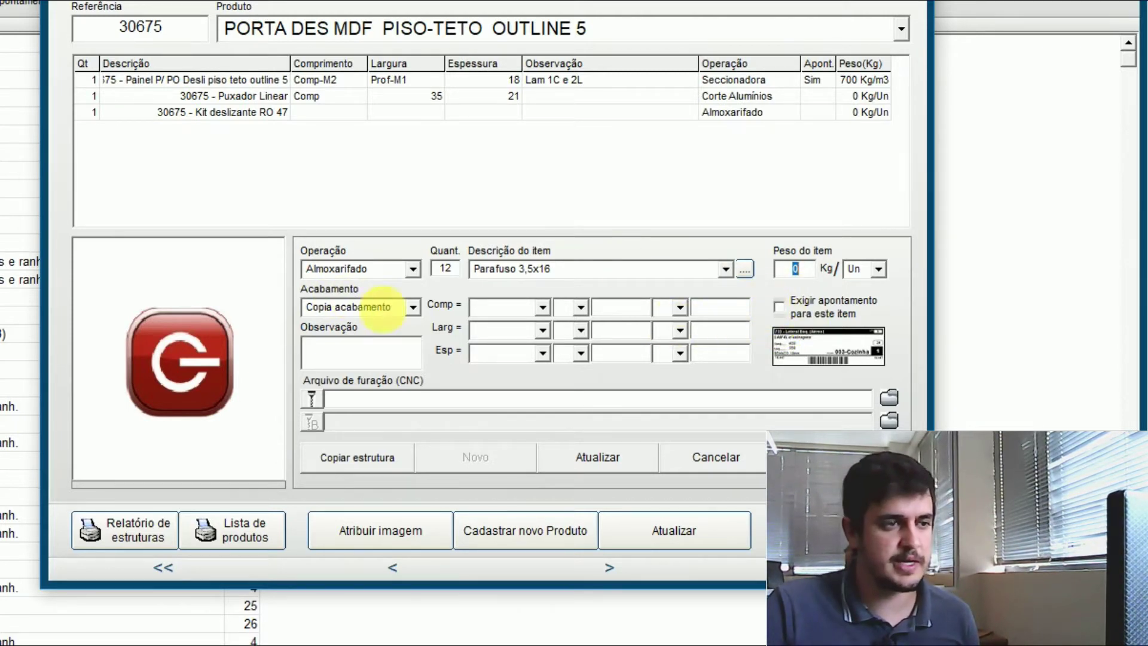
click(412, 308)
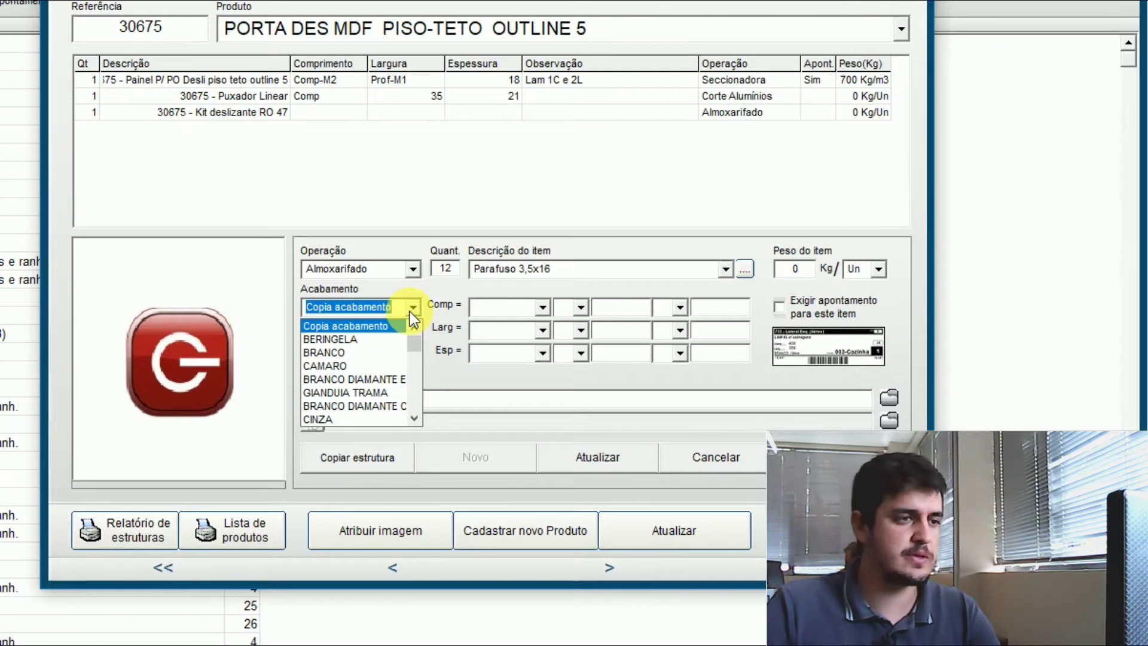
text(uni)
key(Return)
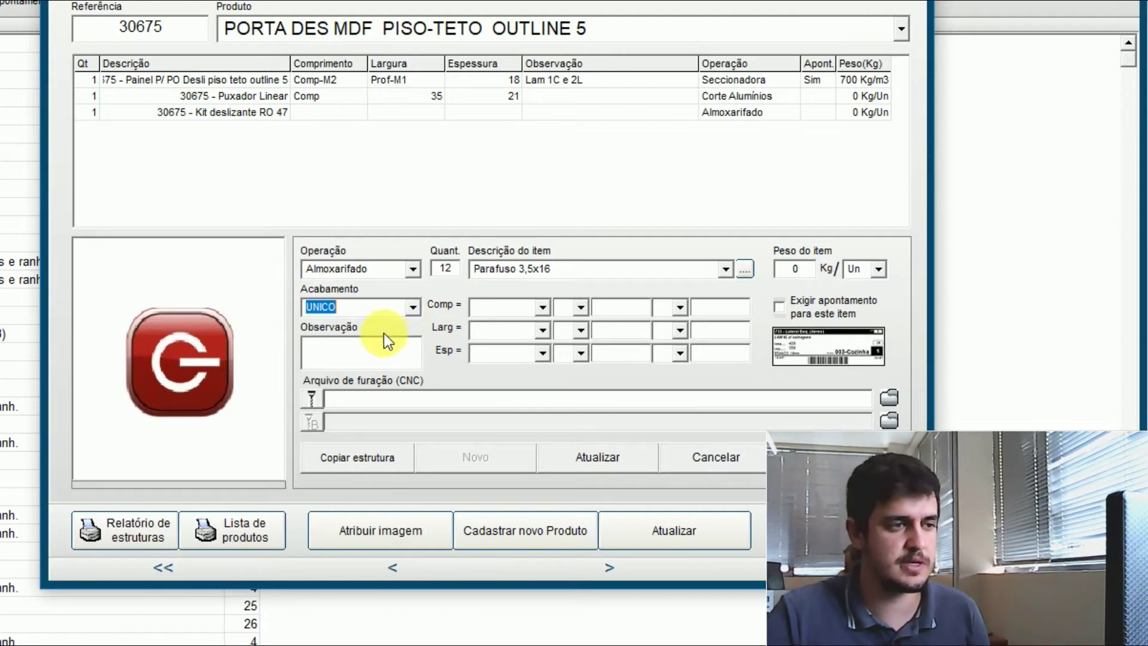
Save the Parafuso 3,5x16 item to the structure, leaving its observation and its length, width and thickness blank.
click(377, 354)
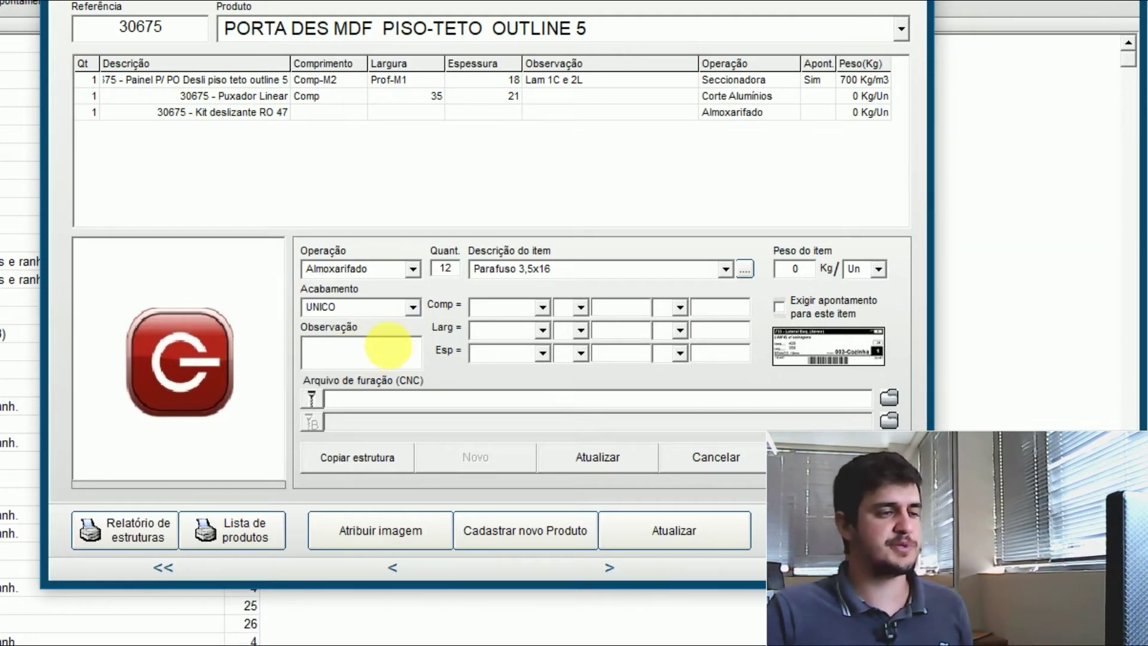
click(496, 310)
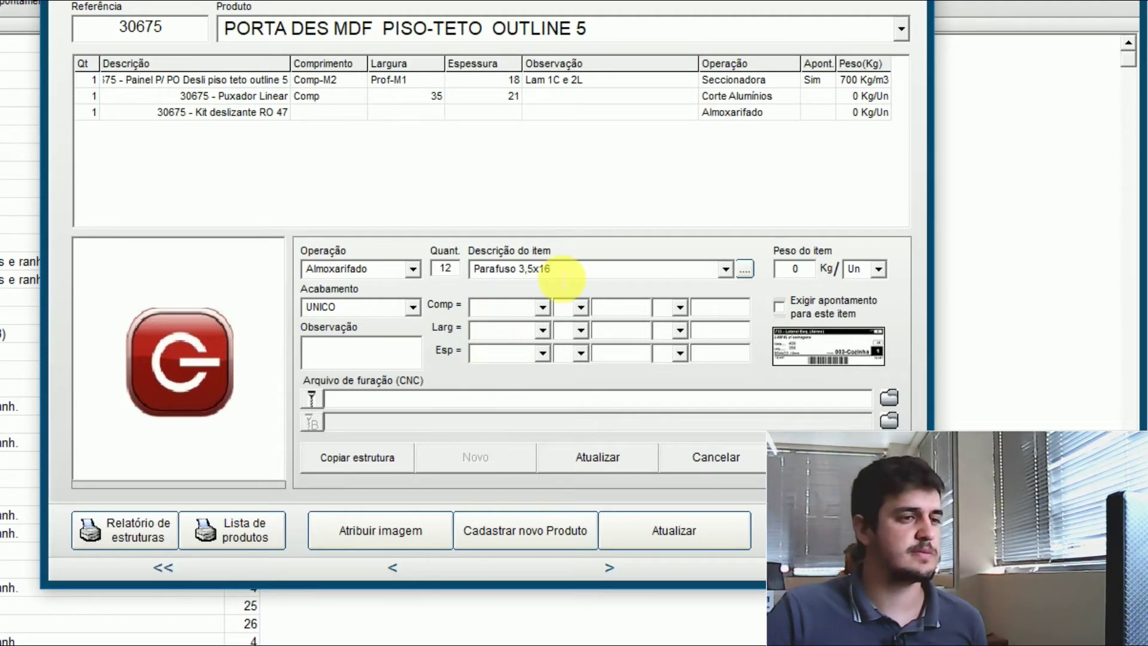
click(521, 270)
click(585, 268)
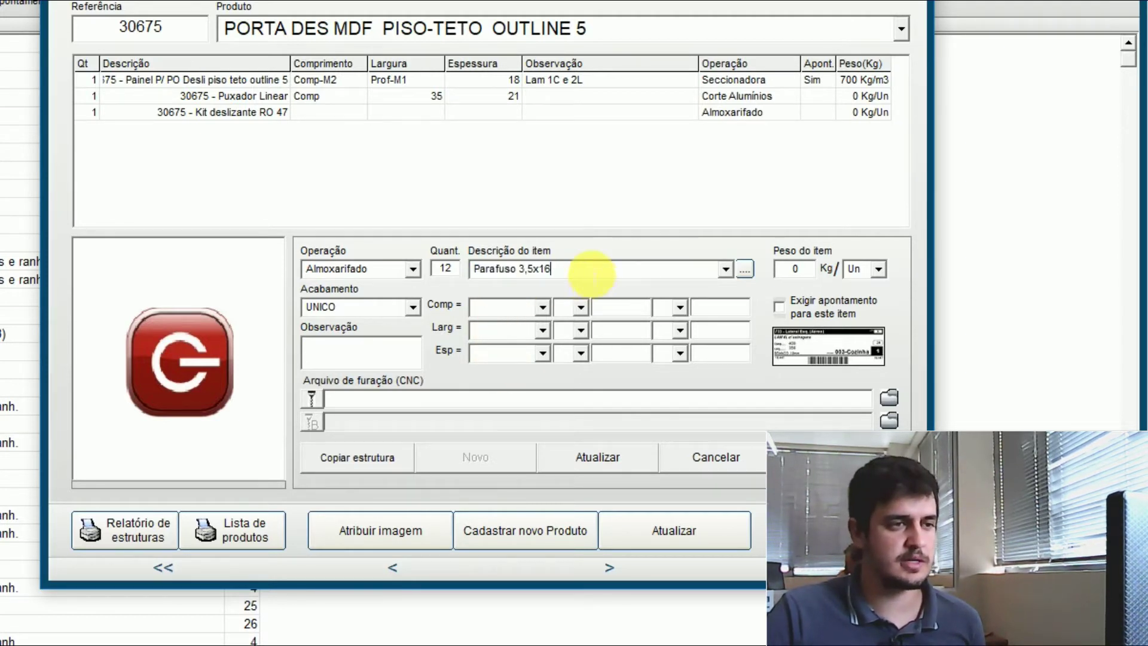
mouse_move(594, 280)
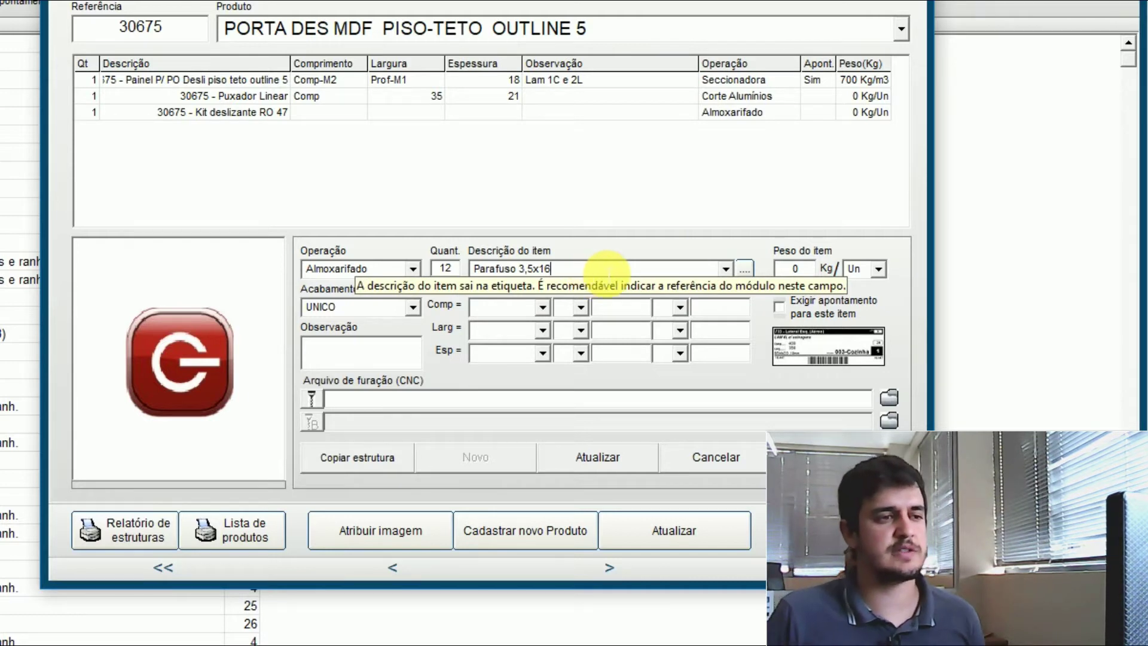
click(507, 310)
click(509, 334)
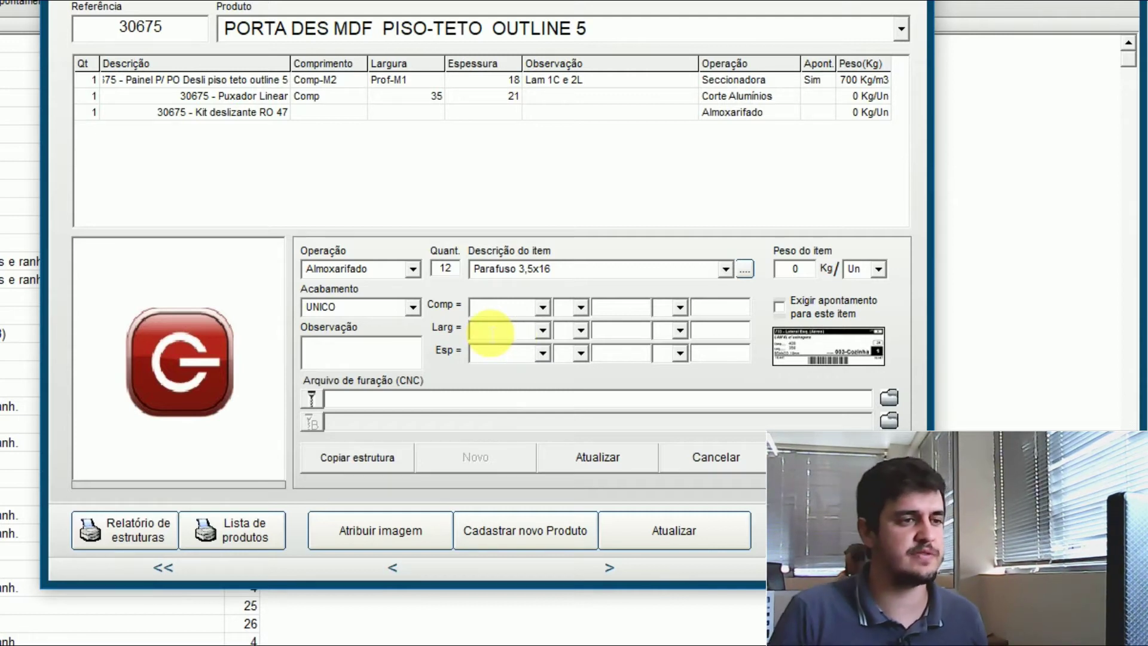
click(486, 305)
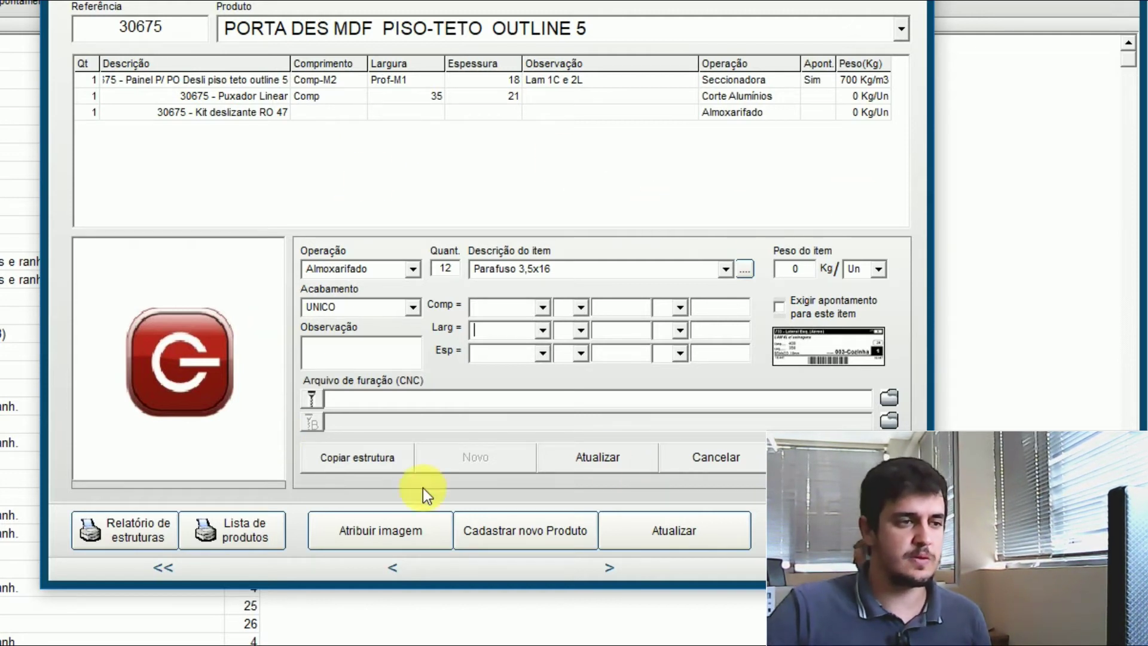
click(615, 454)
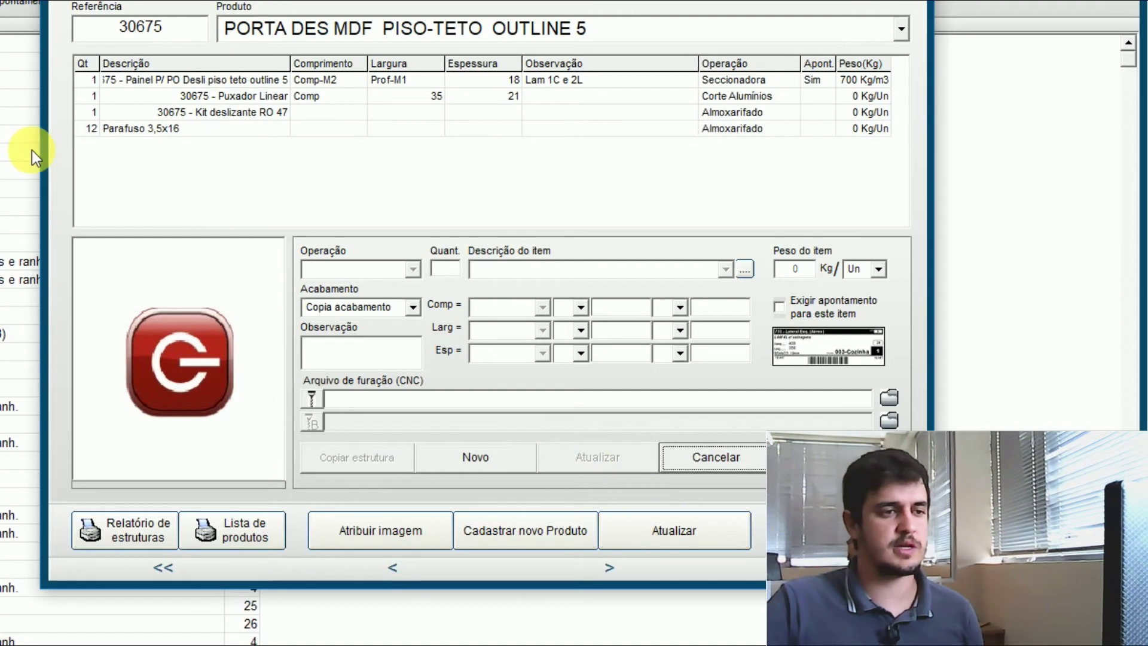